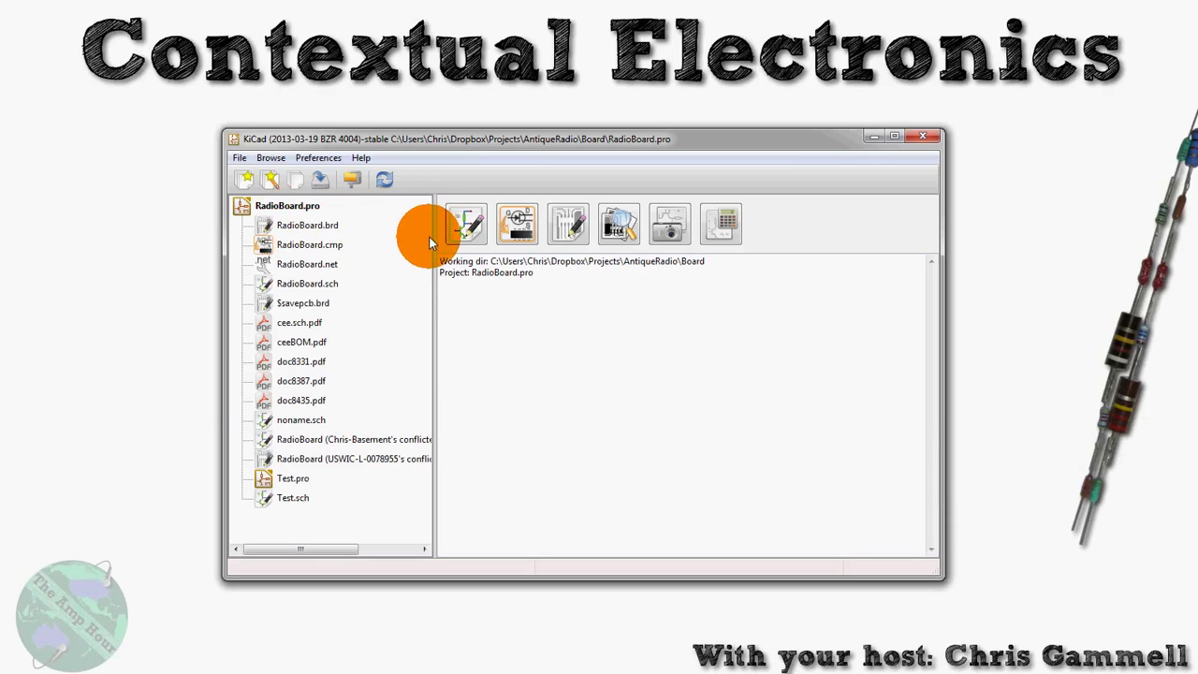
Open the RadioBoard schematic in Eeschema from the project manager
click(472, 235)
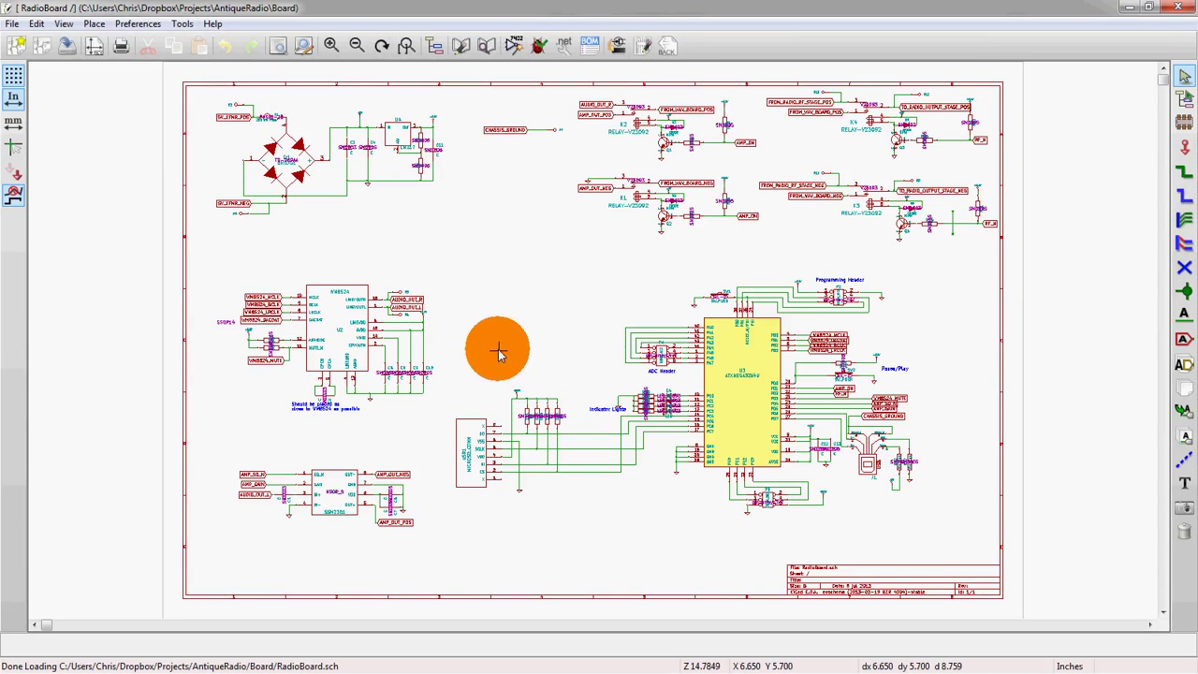
Open the Netlist dialog on the Pcbnew format with RadioBoard.net as the default name
click(565, 51)
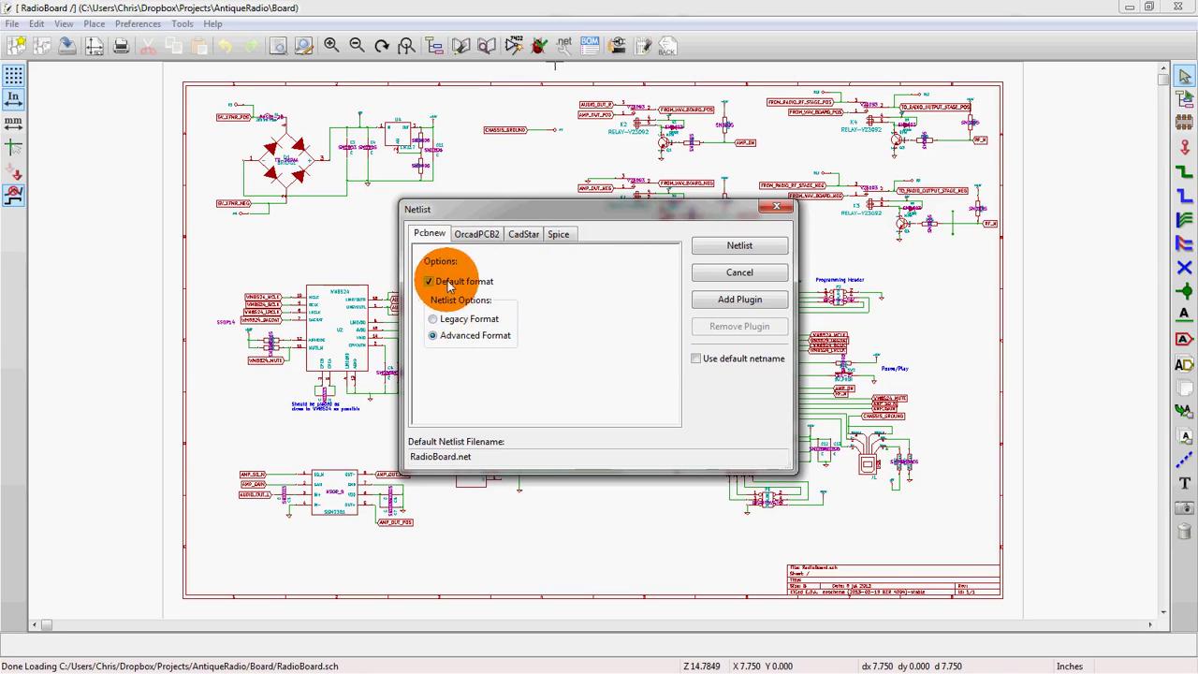
Save the netlist as RadioBoard2.net by inserting 2 before .net in the file name
click(741, 246)
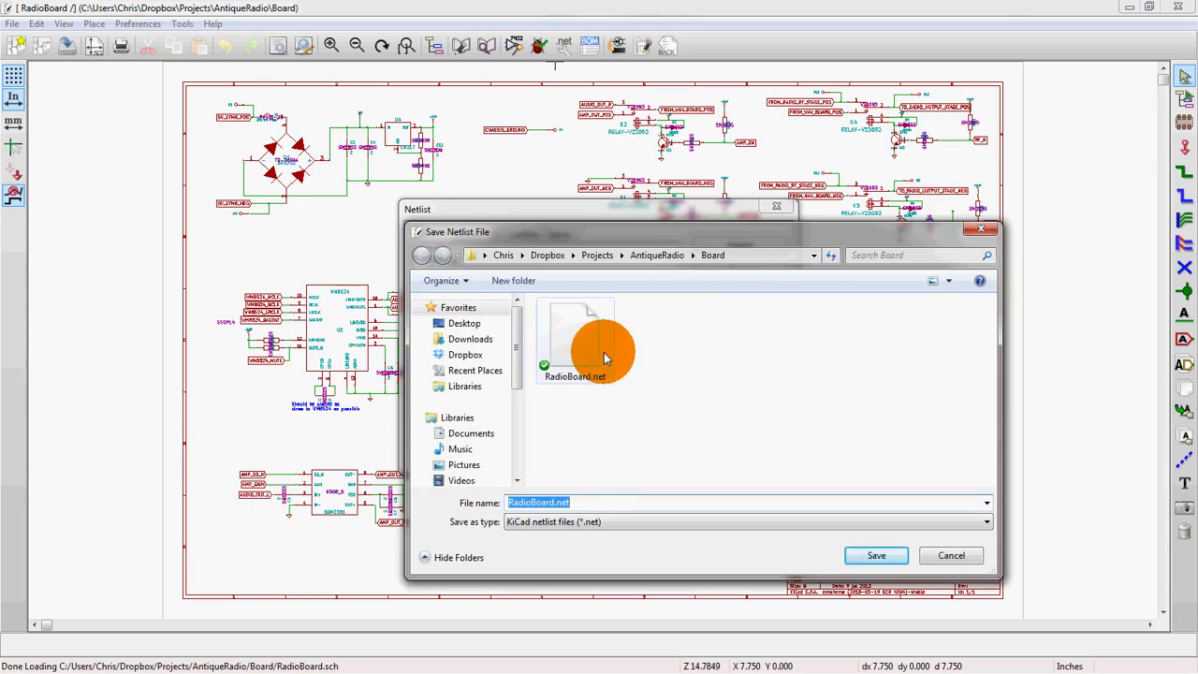
click(556, 503)
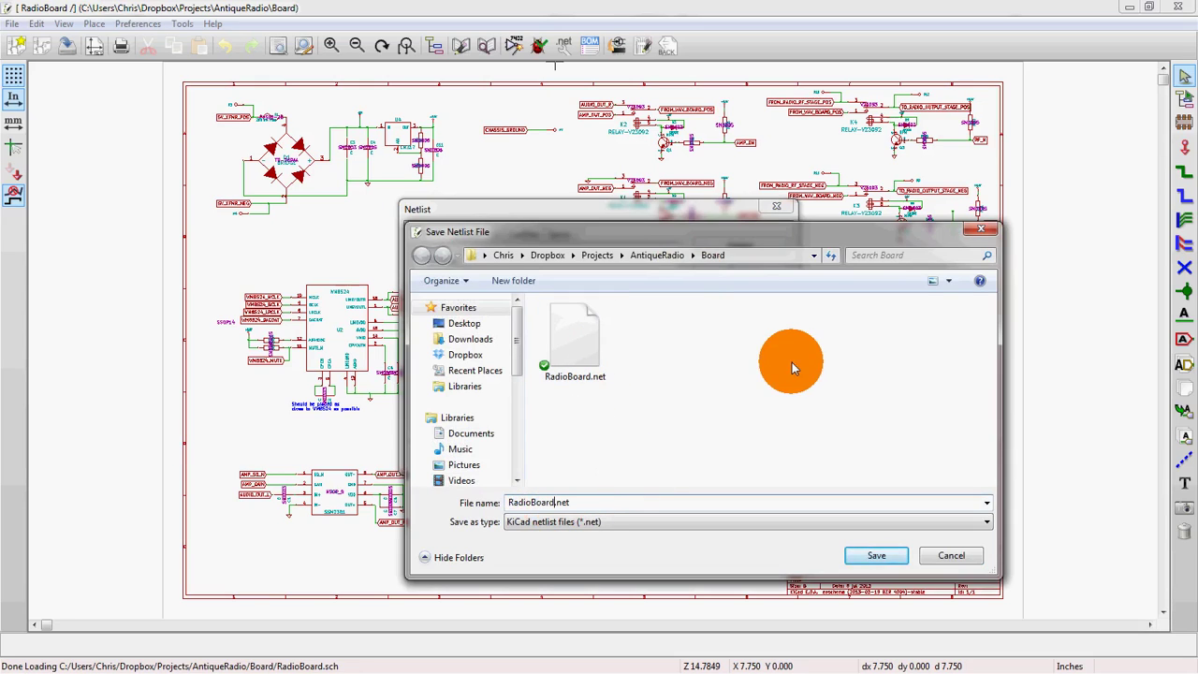
text(2)
key(Return)
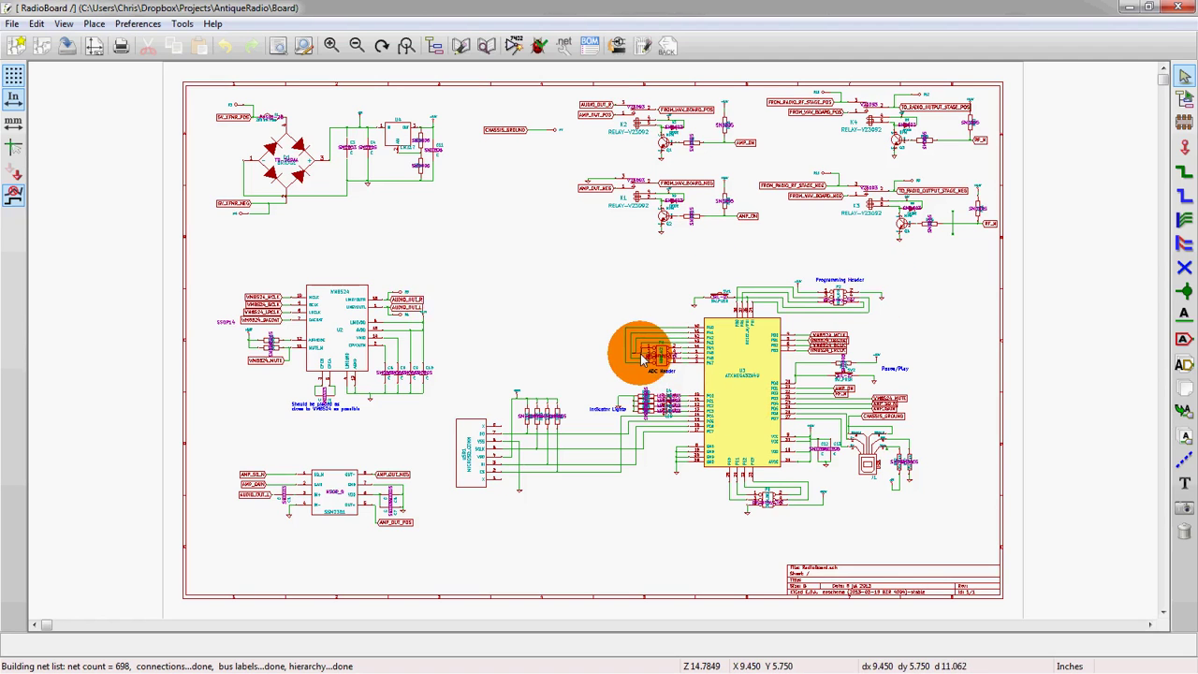
Close Eeschema, launch CvPcb and dismiss its missing-file load error
click(1178, 8)
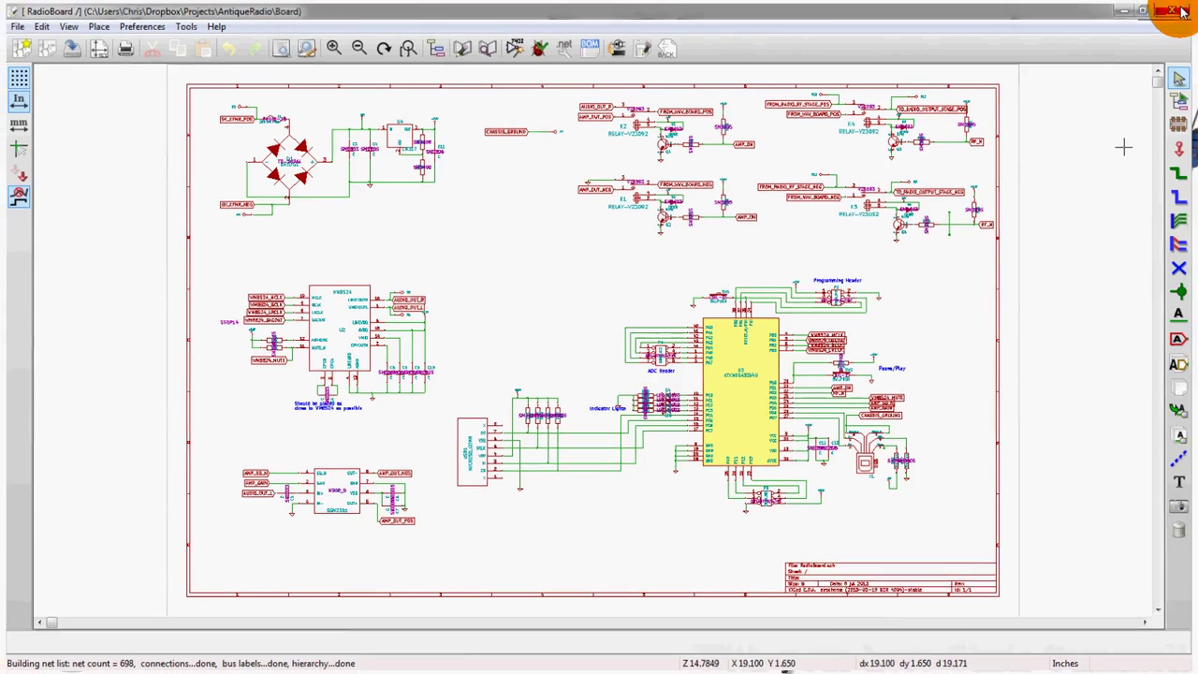
click(518, 232)
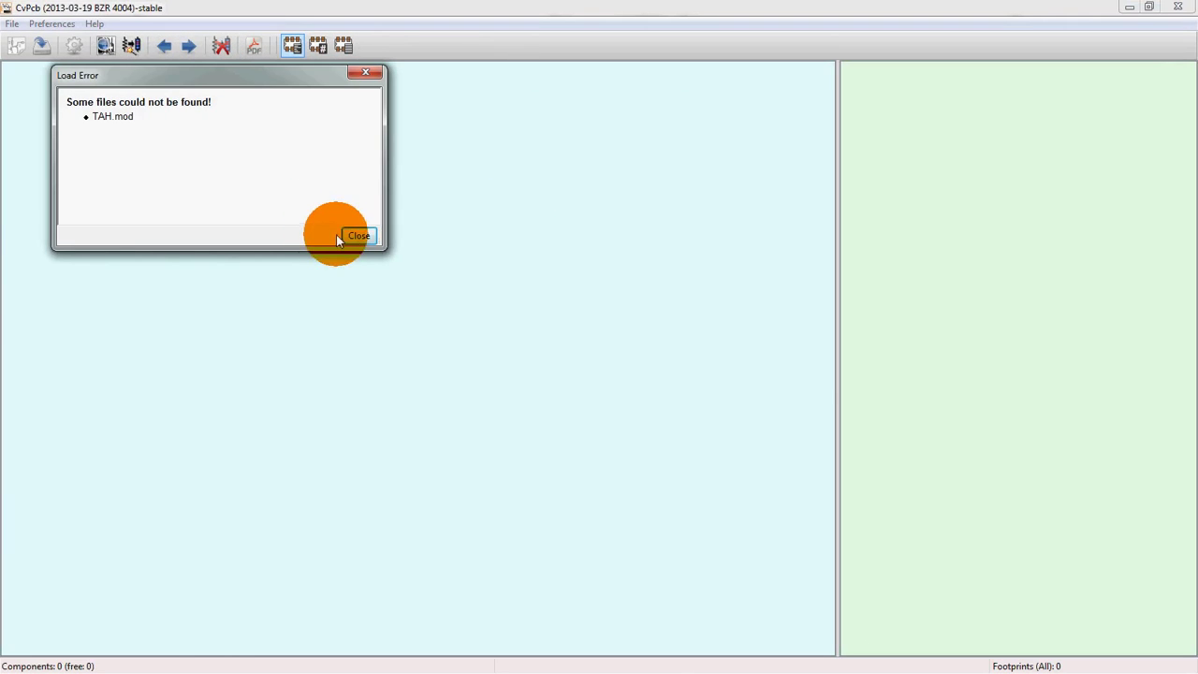
click(360, 237)
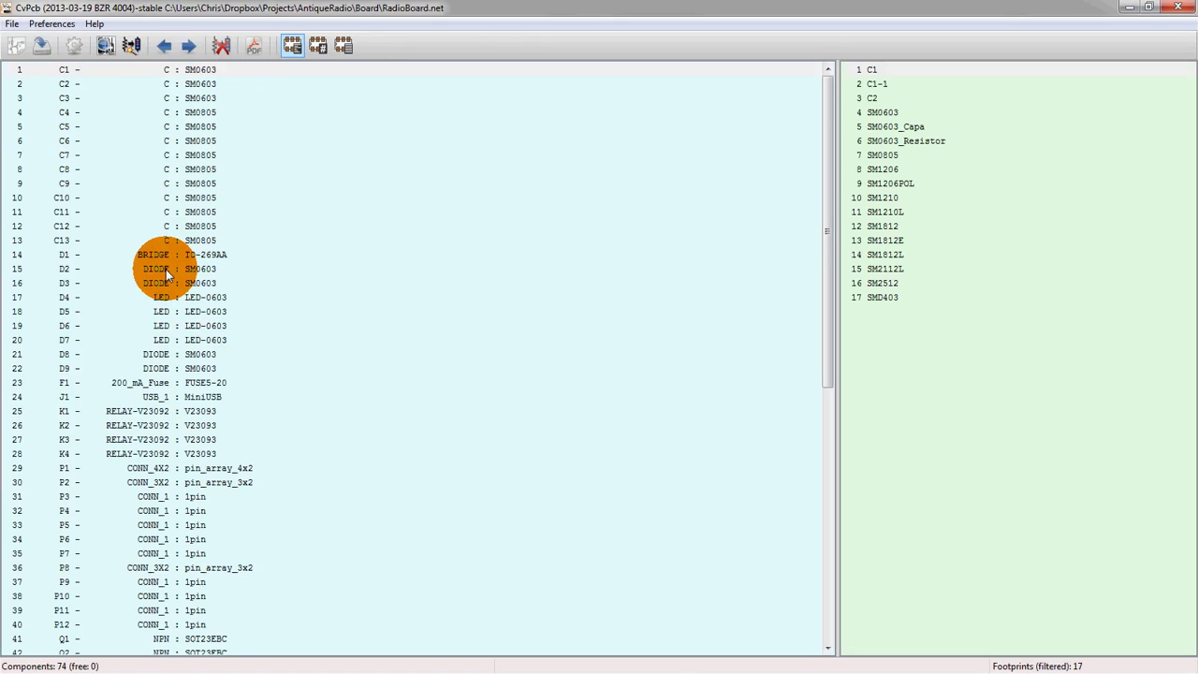
Open the RadioBoard2.net netlist in CvPcb and dismiss the missing component file warning
click(15, 49)
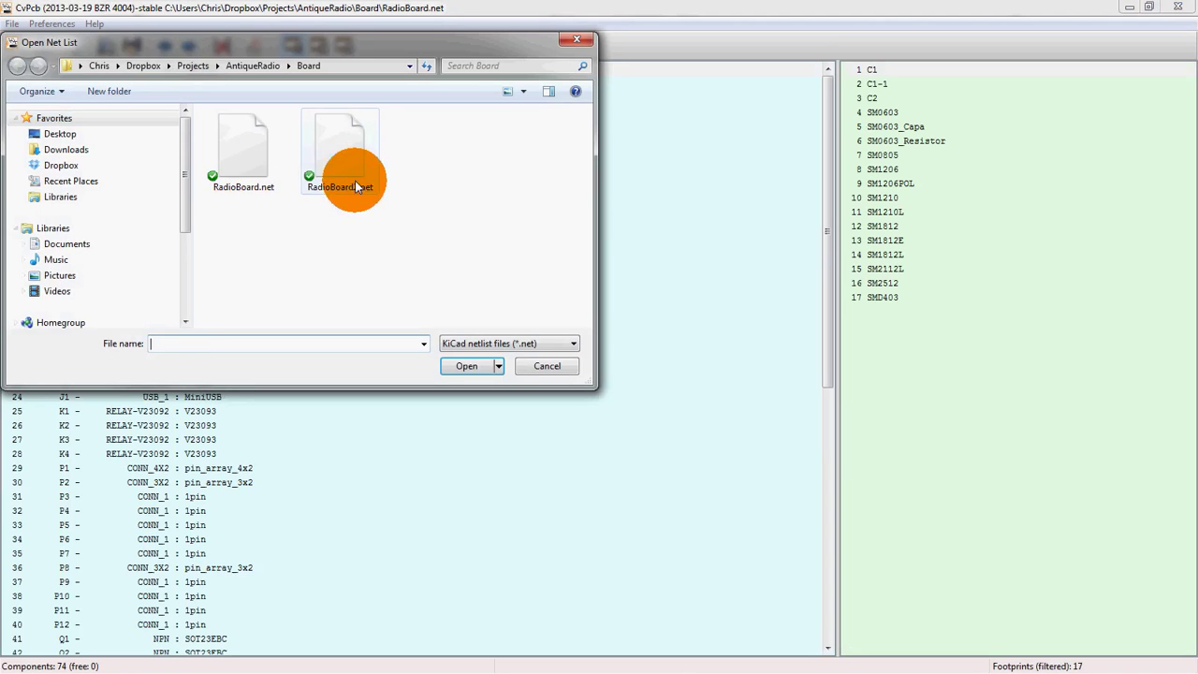
double_click(343, 174)
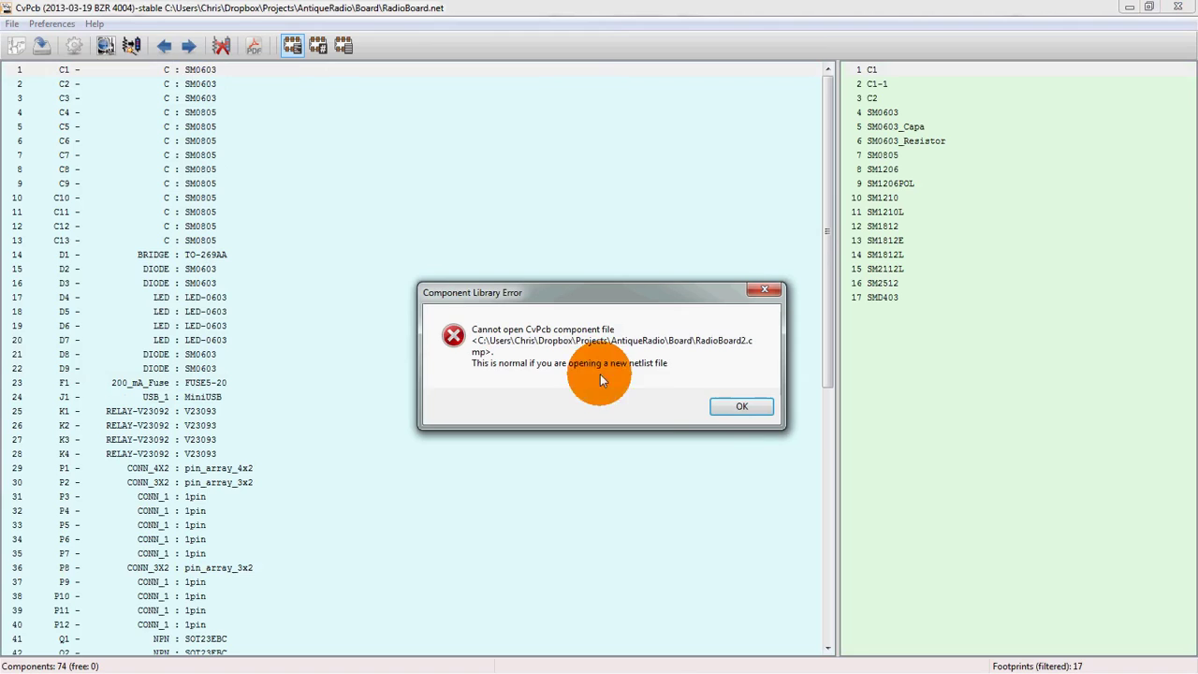
click(741, 408)
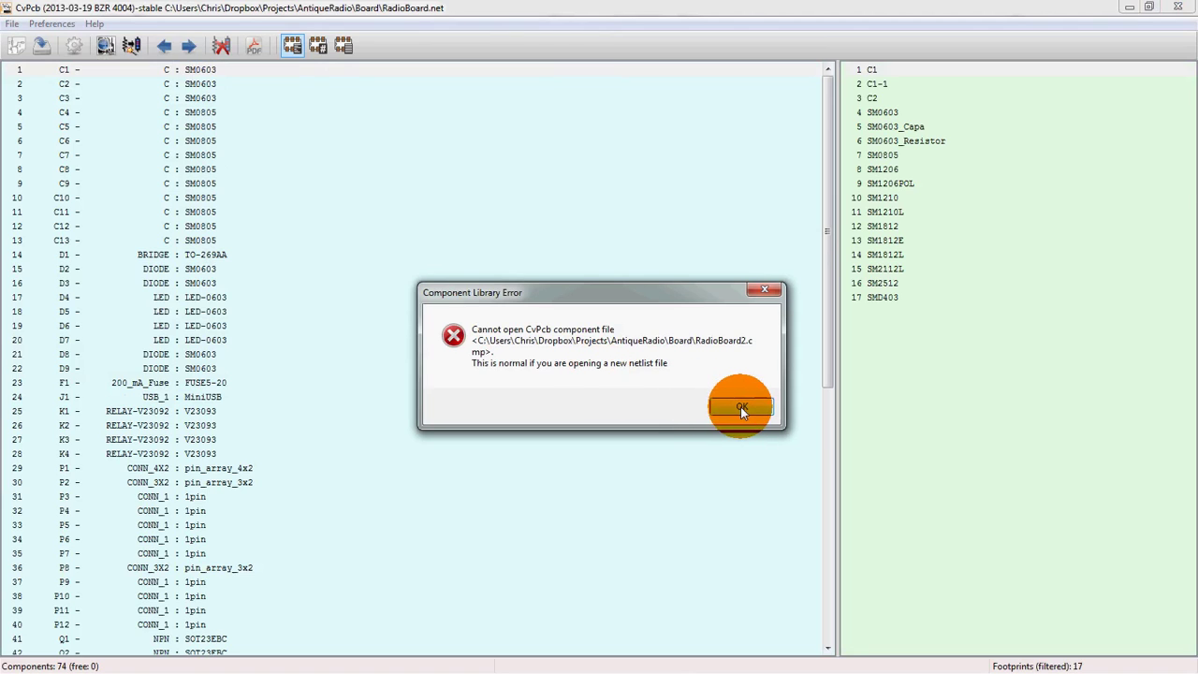
drag(741, 406, 575, 371)
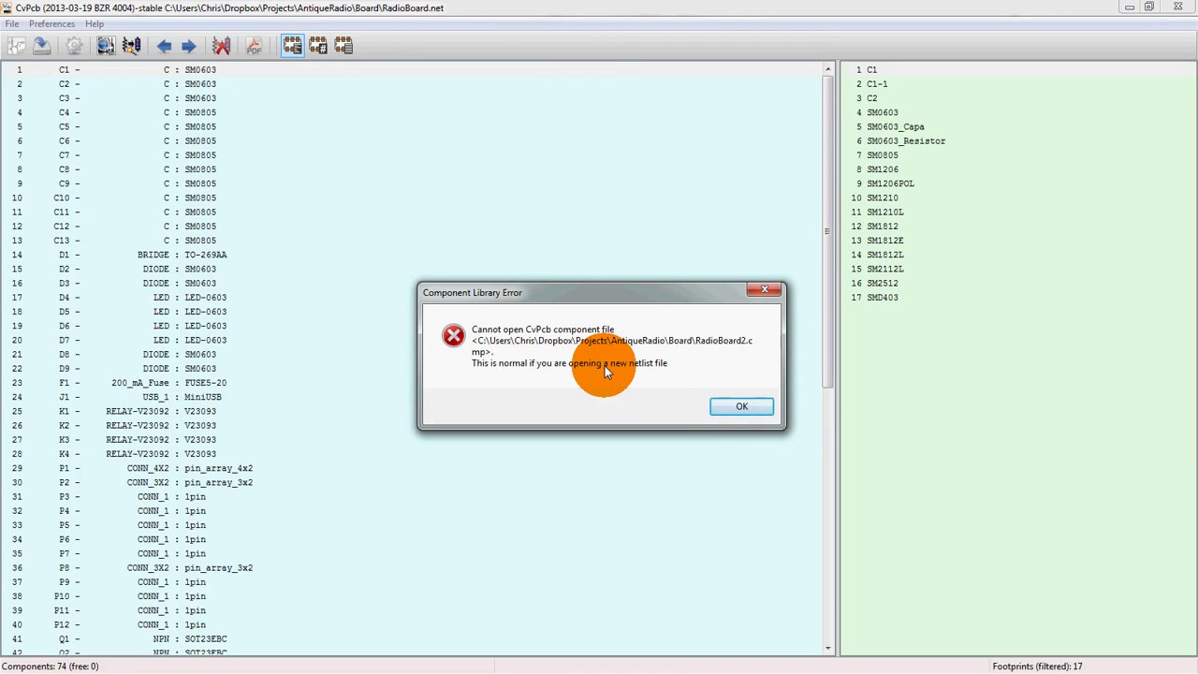
drag(604, 371, 653, 361)
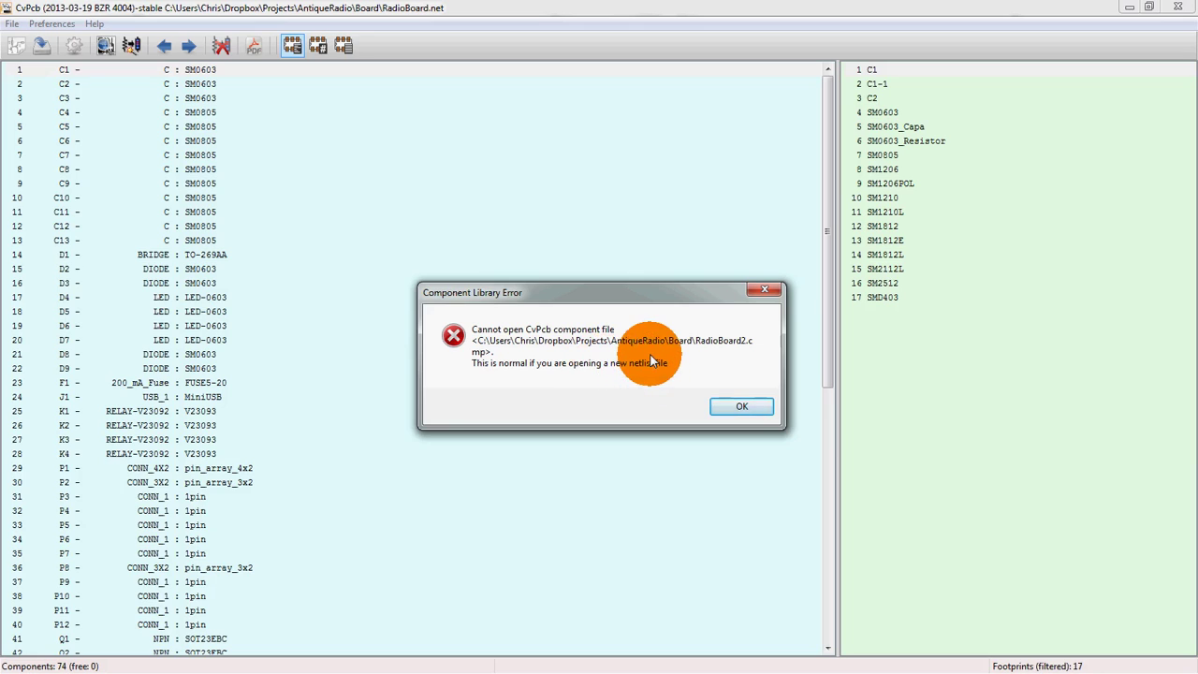
click(718, 411)
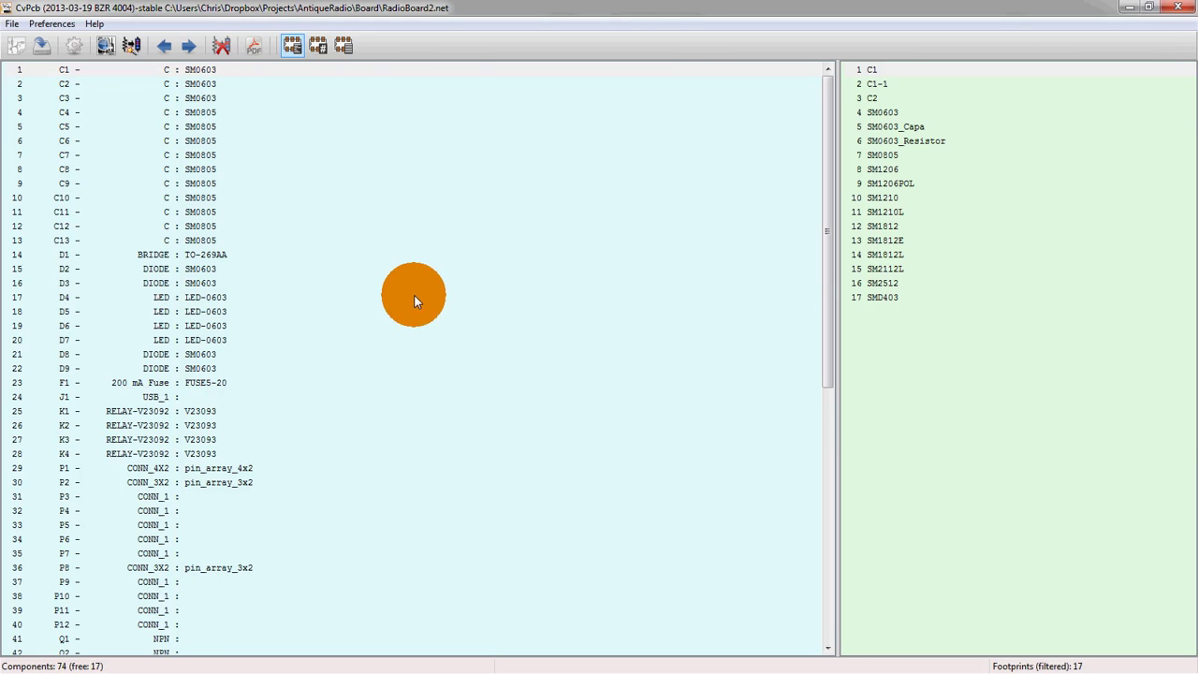
Review footprint options for D4, C3 and unassigned P3, then scroll the component list
click(414, 297)
scroll(412, 294, down, 4)
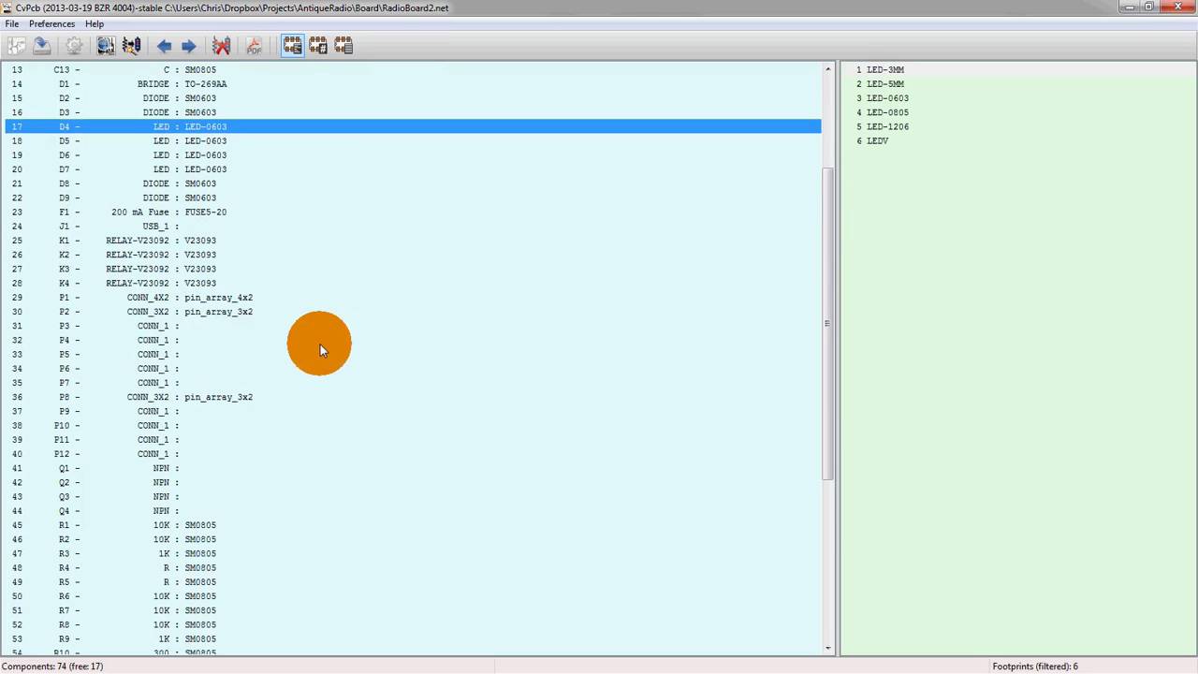
scroll(229, 416, up, 4)
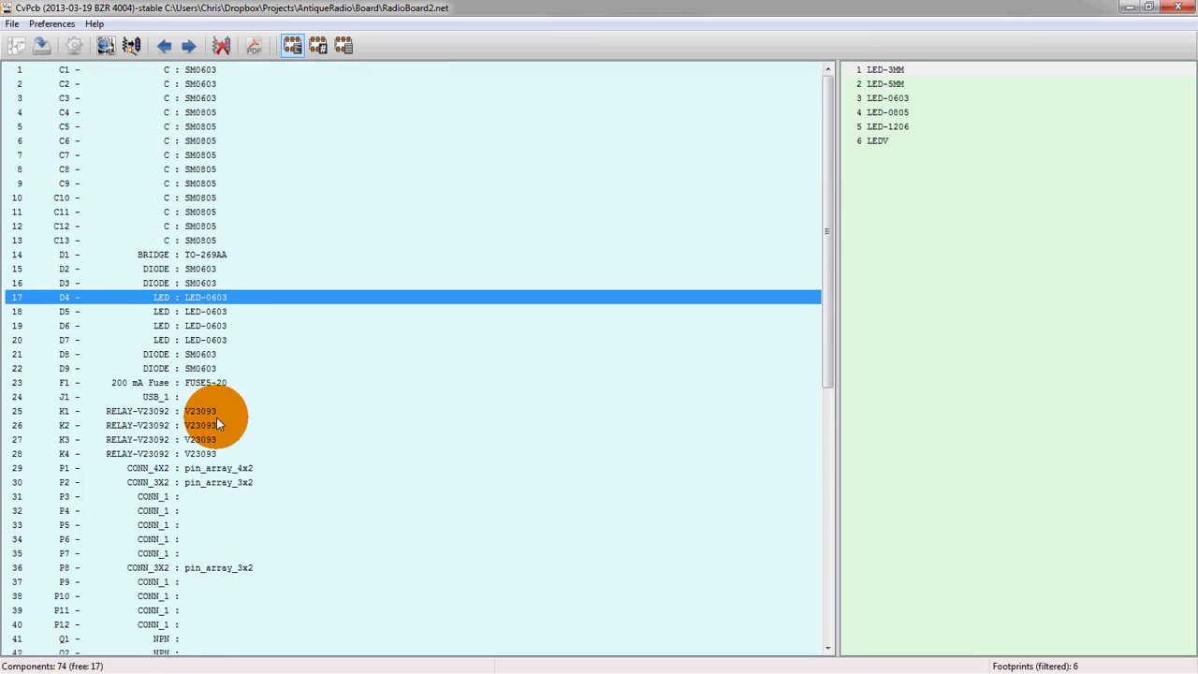
click(189, 103)
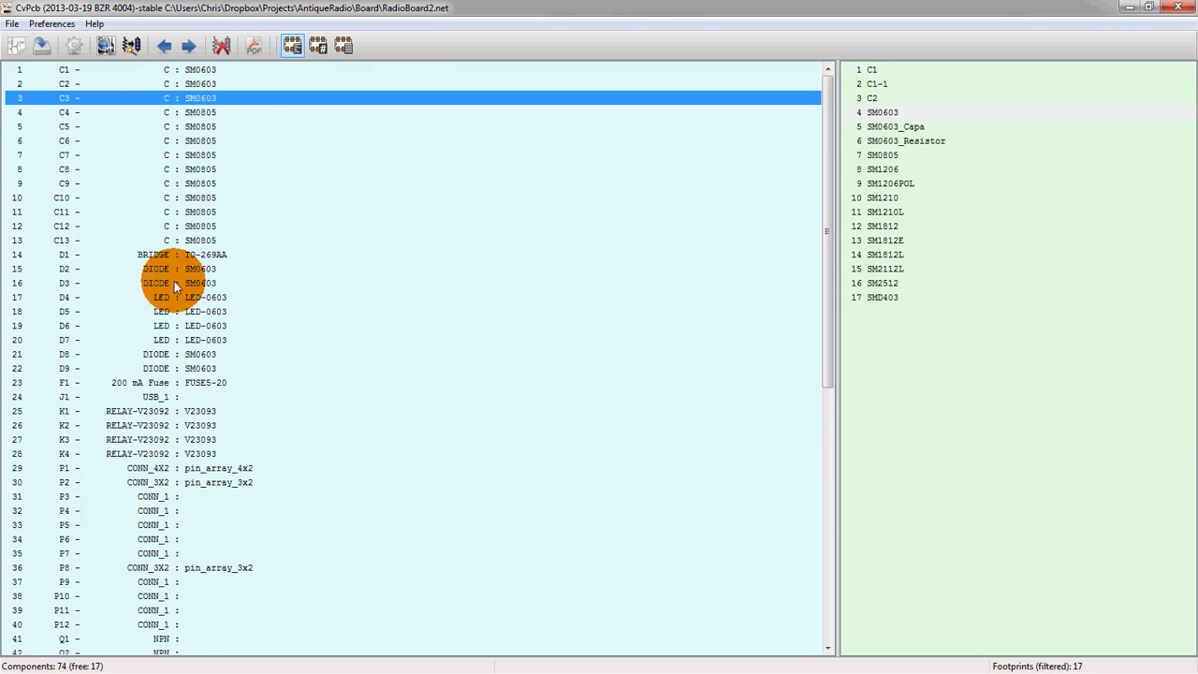
scroll(183, 319, down, 2)
click(132, 412)
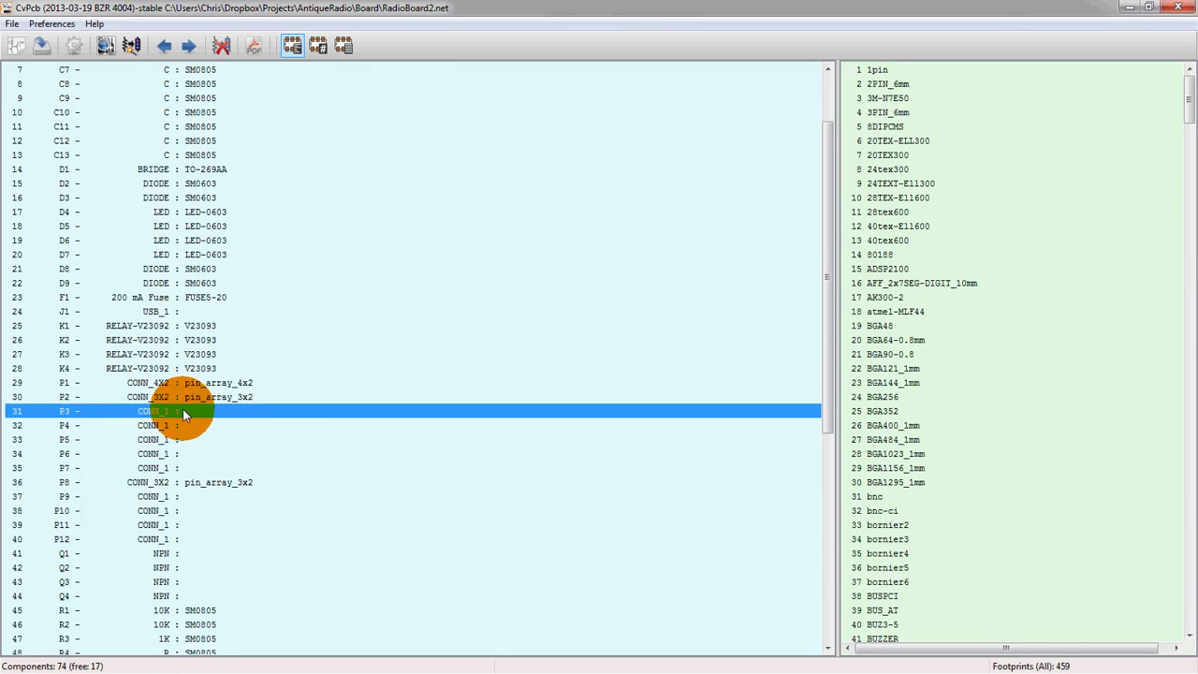
scroll(189, 403, down, 4)
scroll(192, 397, down, 4)
scroll(198, 382, down, 1)
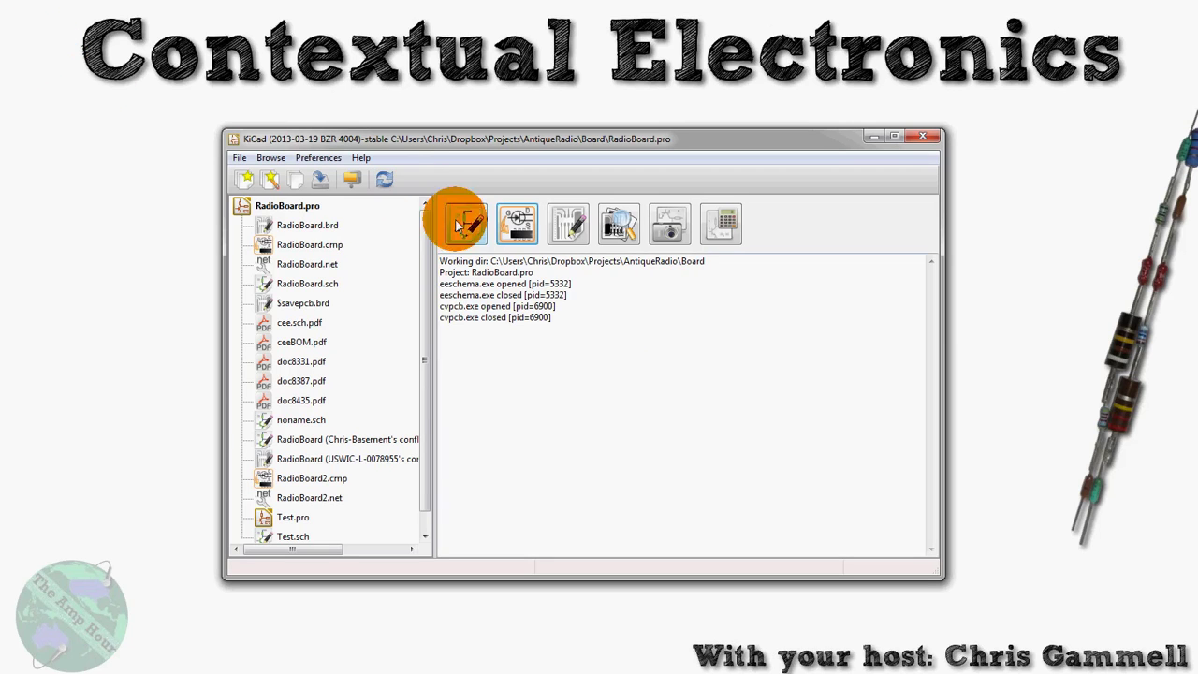
Start Notepad from the Start menu and focus its blank untitled page
click(570, 239)
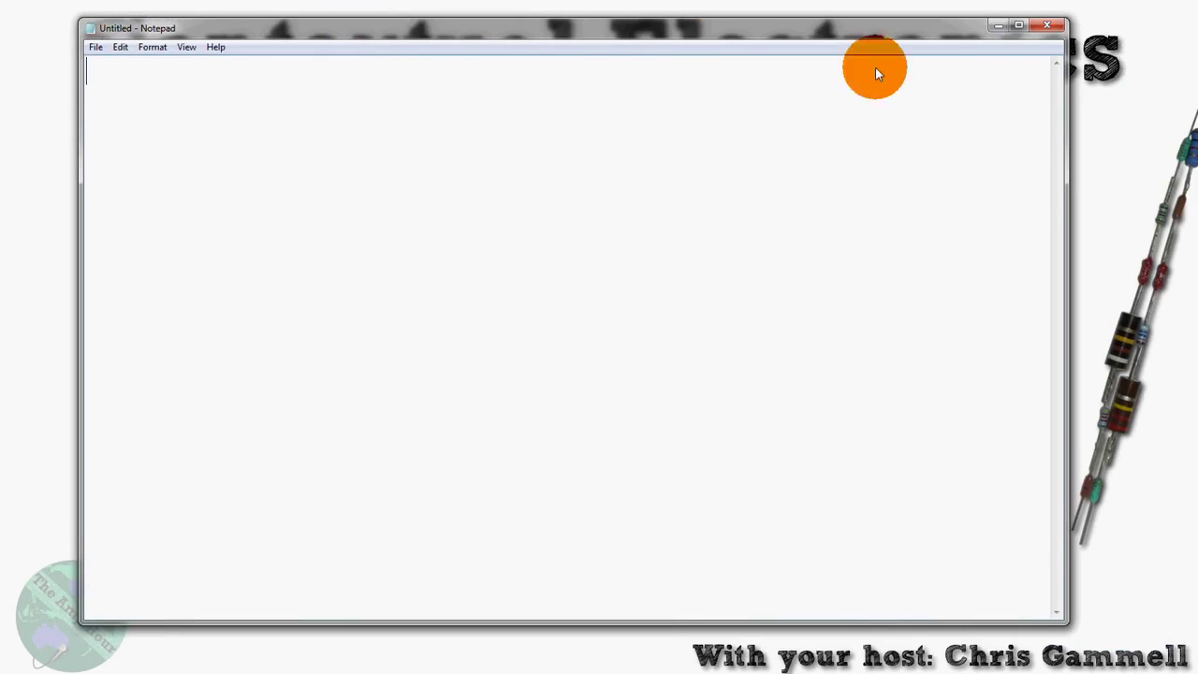
click(918, 240)
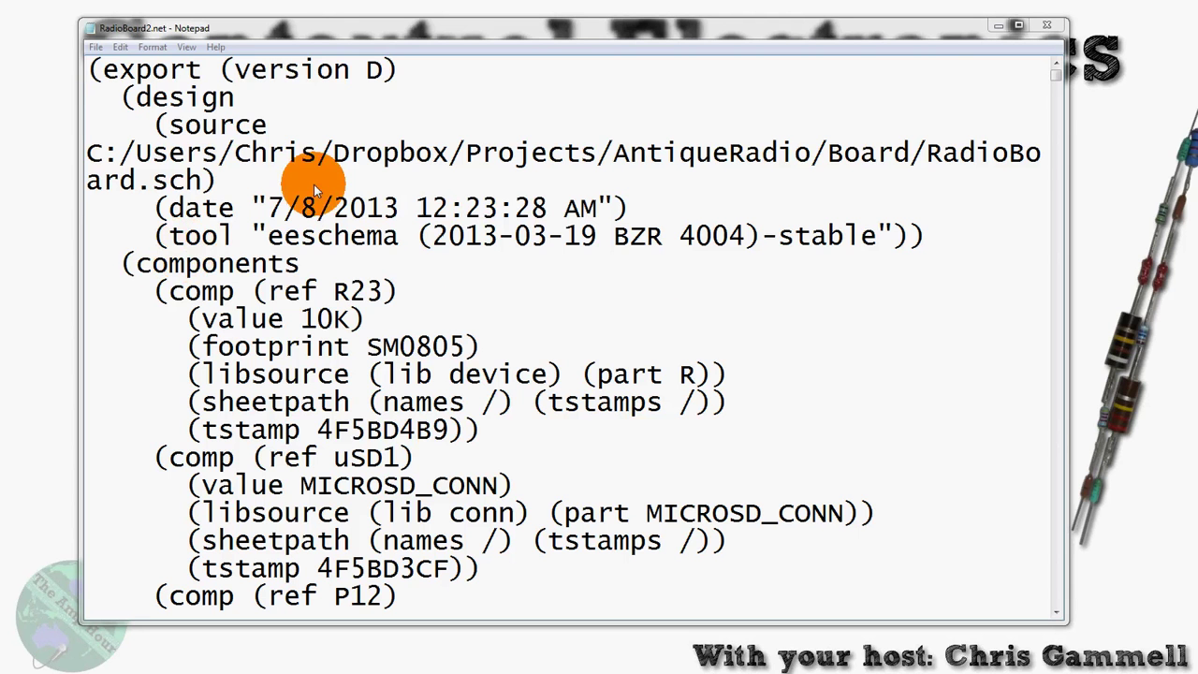
Maximise Notepad, scroll to the Q4, Q3 and Q1 entries, and select the whole Q1 block
double_click(305, 25)
scroll(355, 156, down, 3)
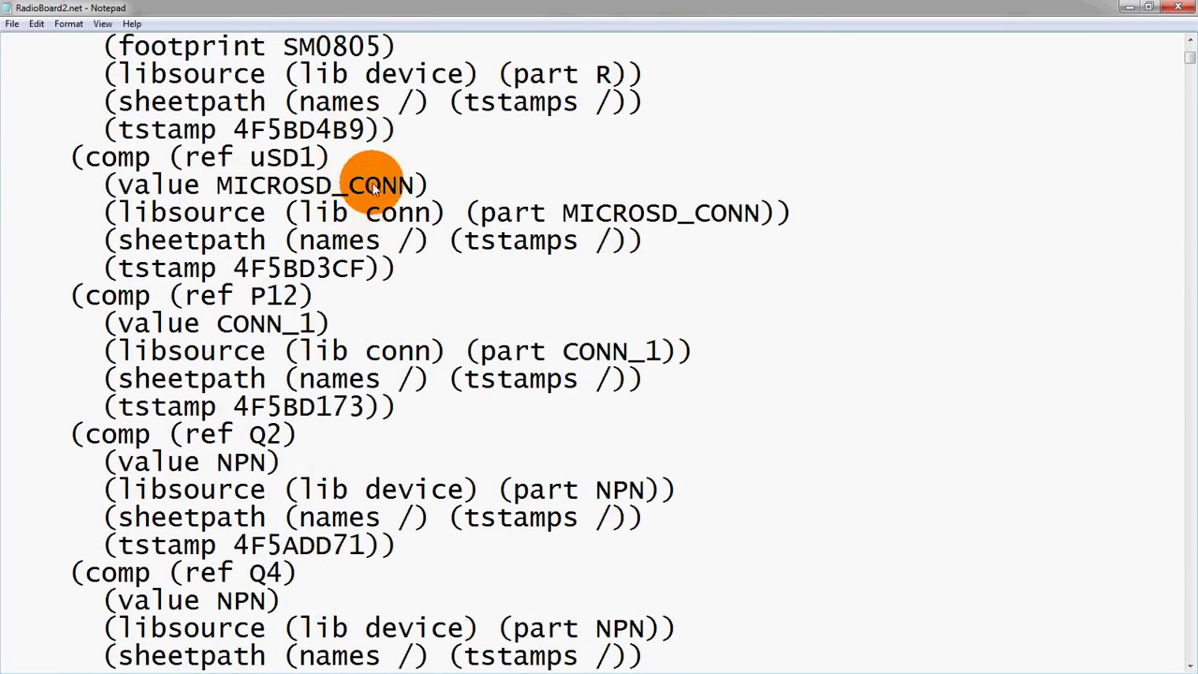
scroll(351, 300, down, 3)
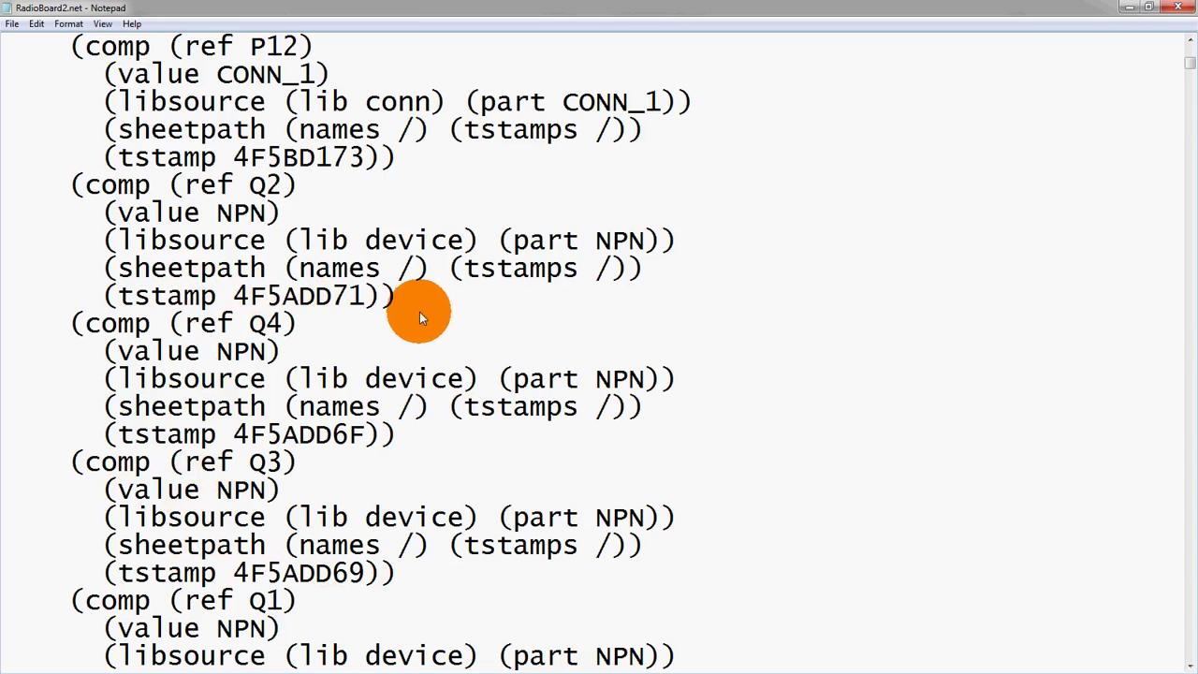
scroll(389, 314, down, 2)
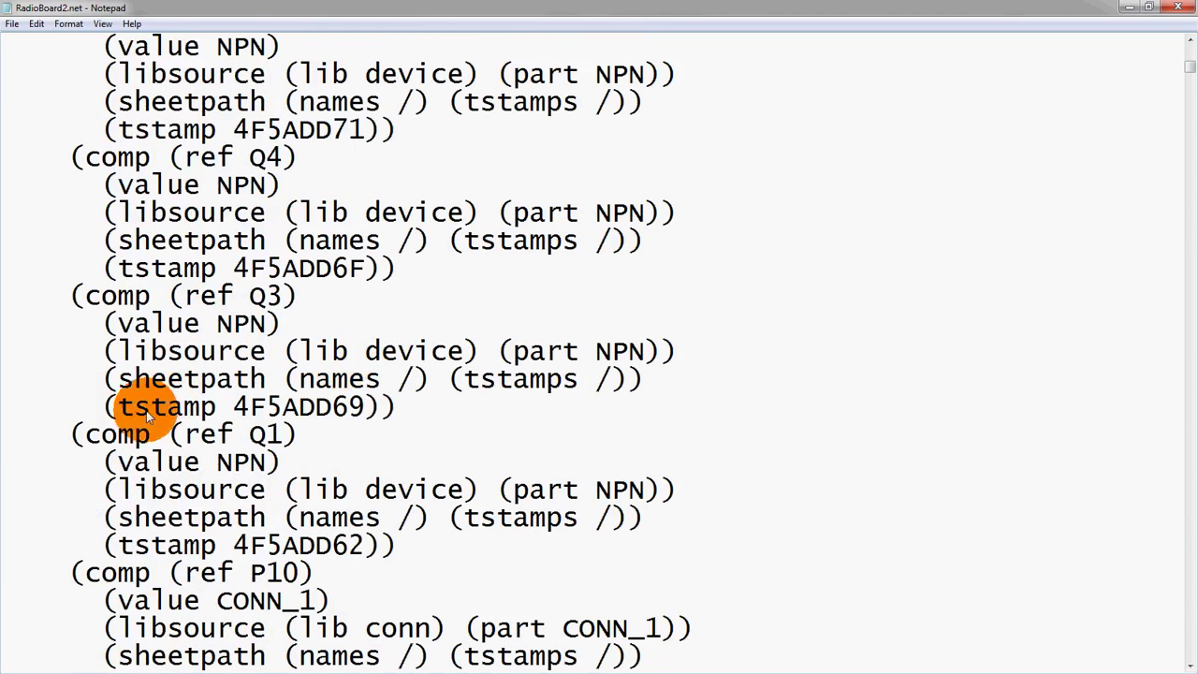
drag(61, 434, 81, 434)
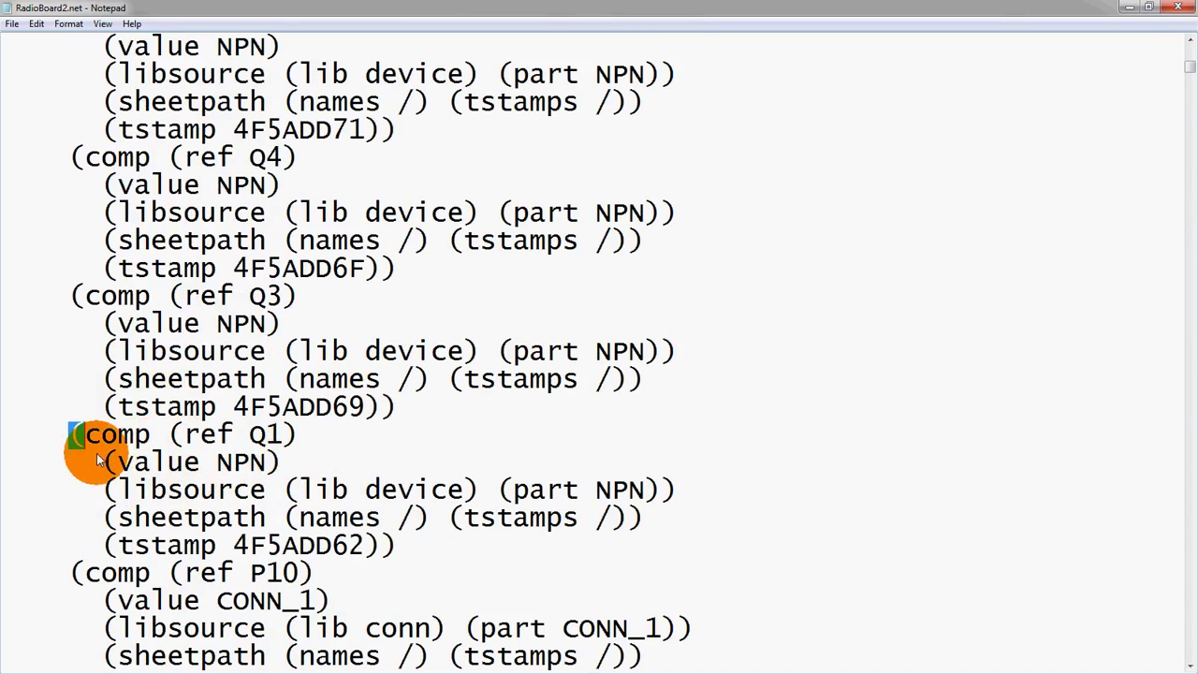
drag(73, 435, 358, 551)
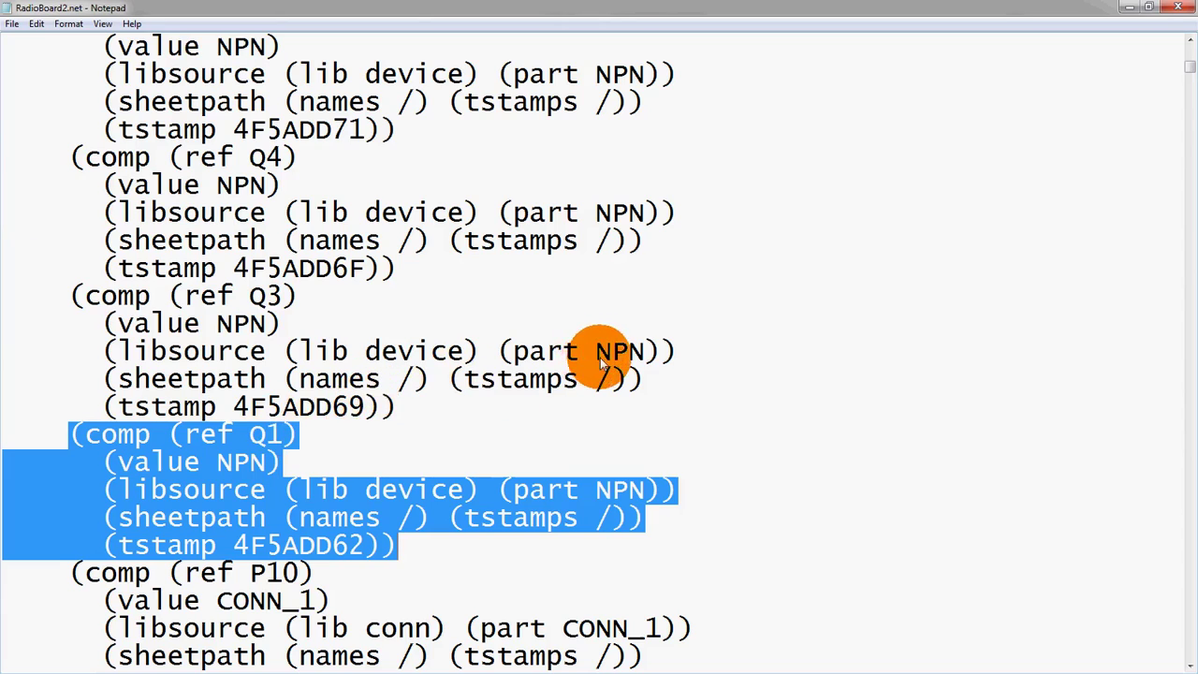
Clear the selection, then highlight Q1's part name NPN, timestamp 4F5ADD62 and reference Q1
click(392, 412)
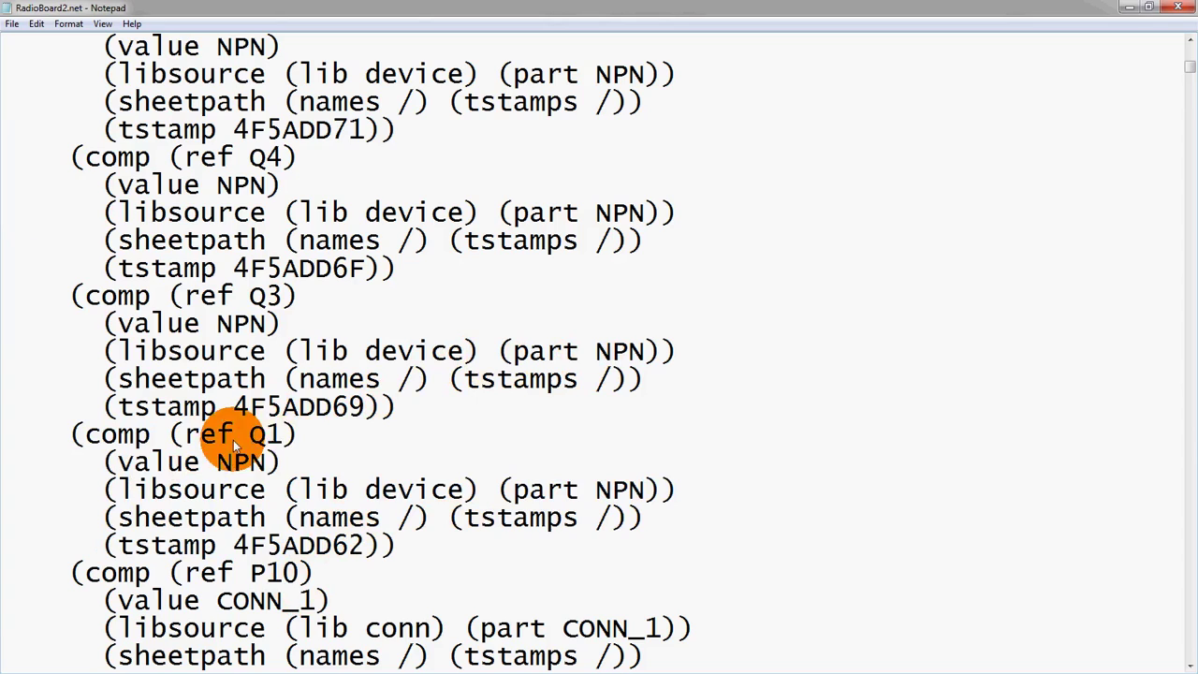
drag(596, 491, 652, 496)
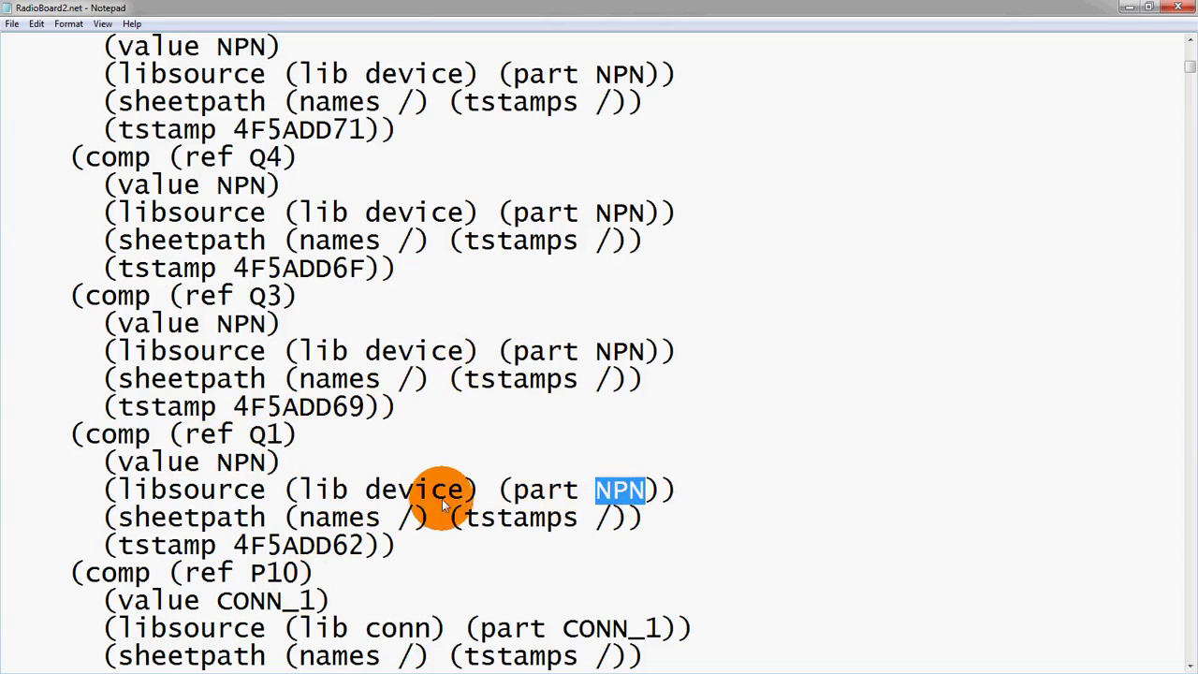
drag(365, 546, 233, 547)
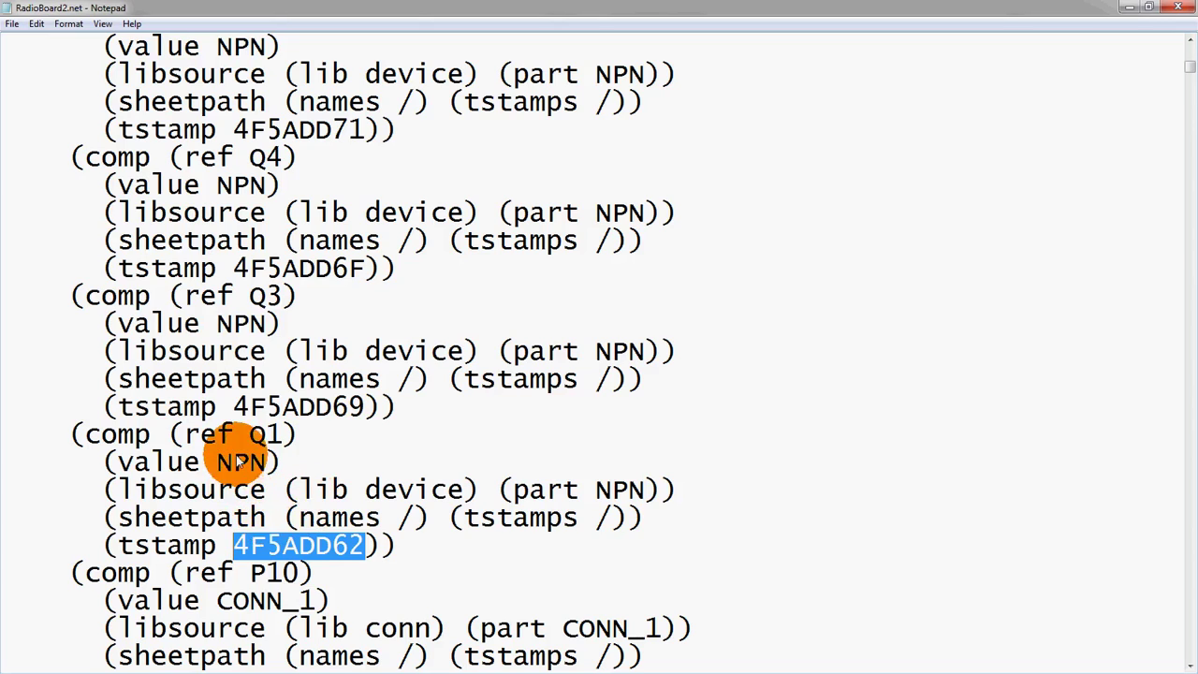
double_click(261, 434)
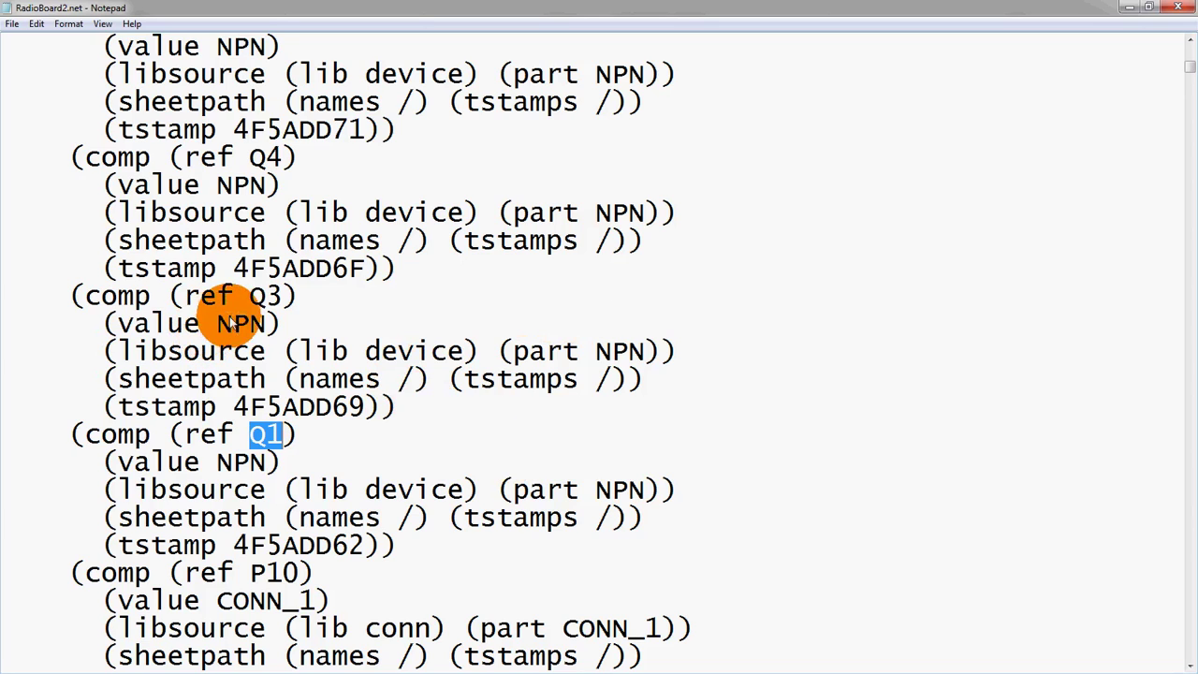
Scroll up to the netlist's export header, then down through the component entries
scroll(234, 342, up, 4)
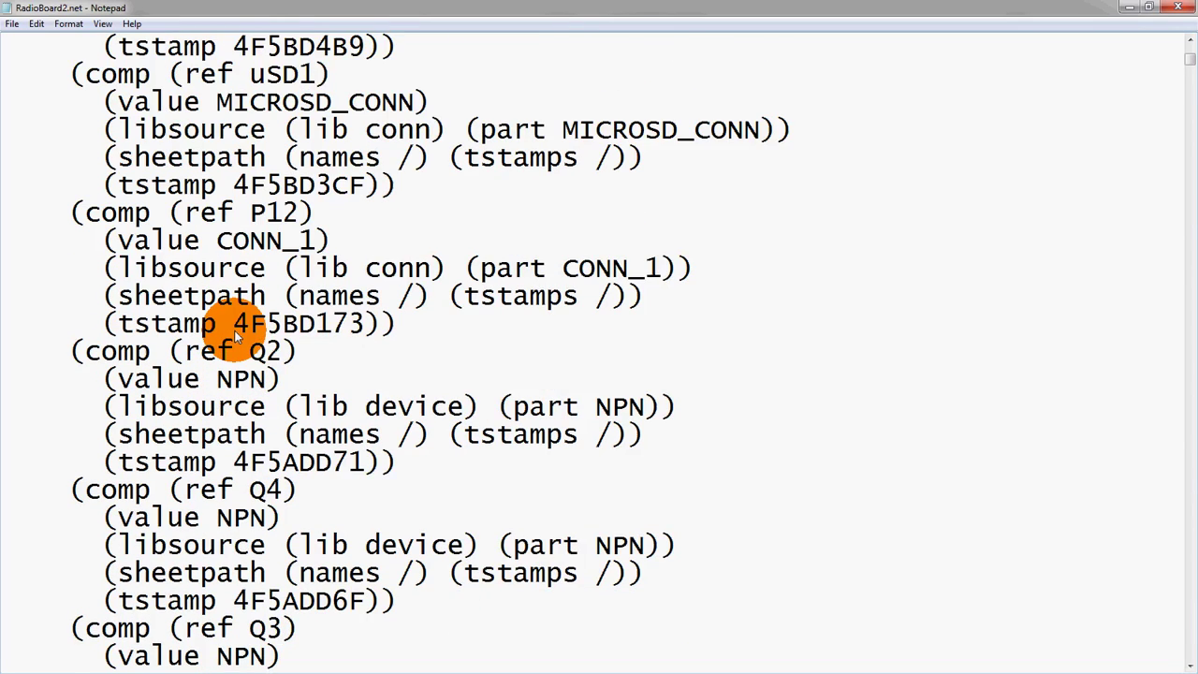
scroll(240, 337, up, 2)
scroll(248, 329, up, 2)
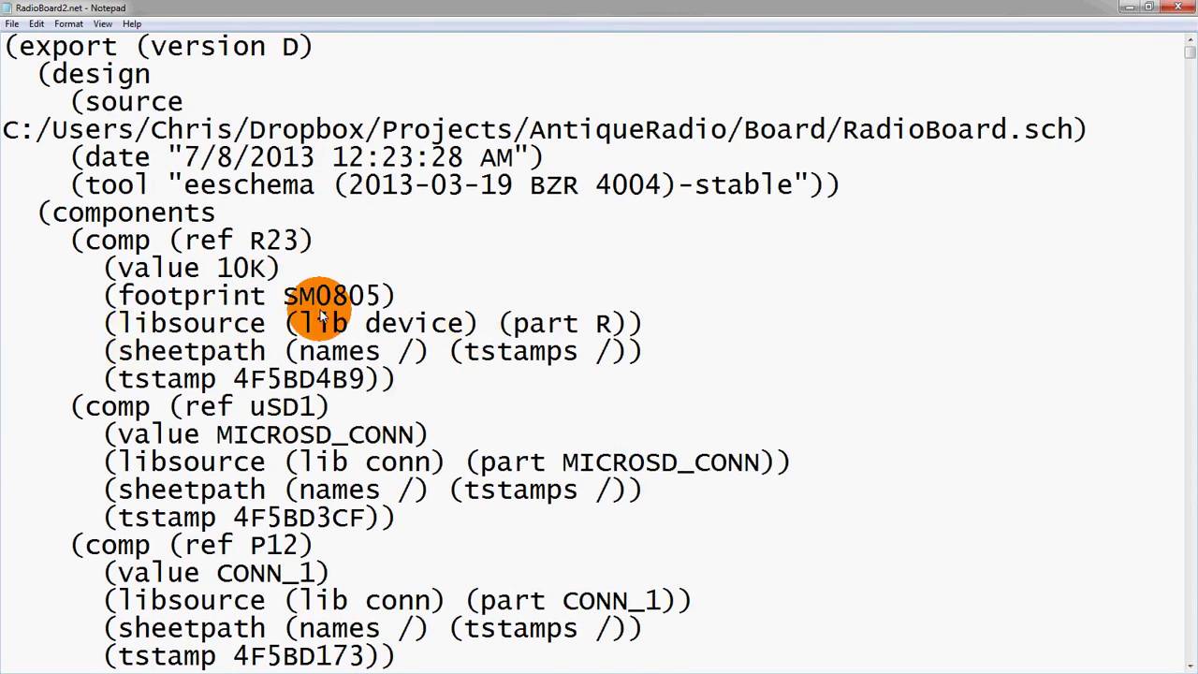
scroll(311, 314, down, 15)
scroll(302, 309, down, 20)
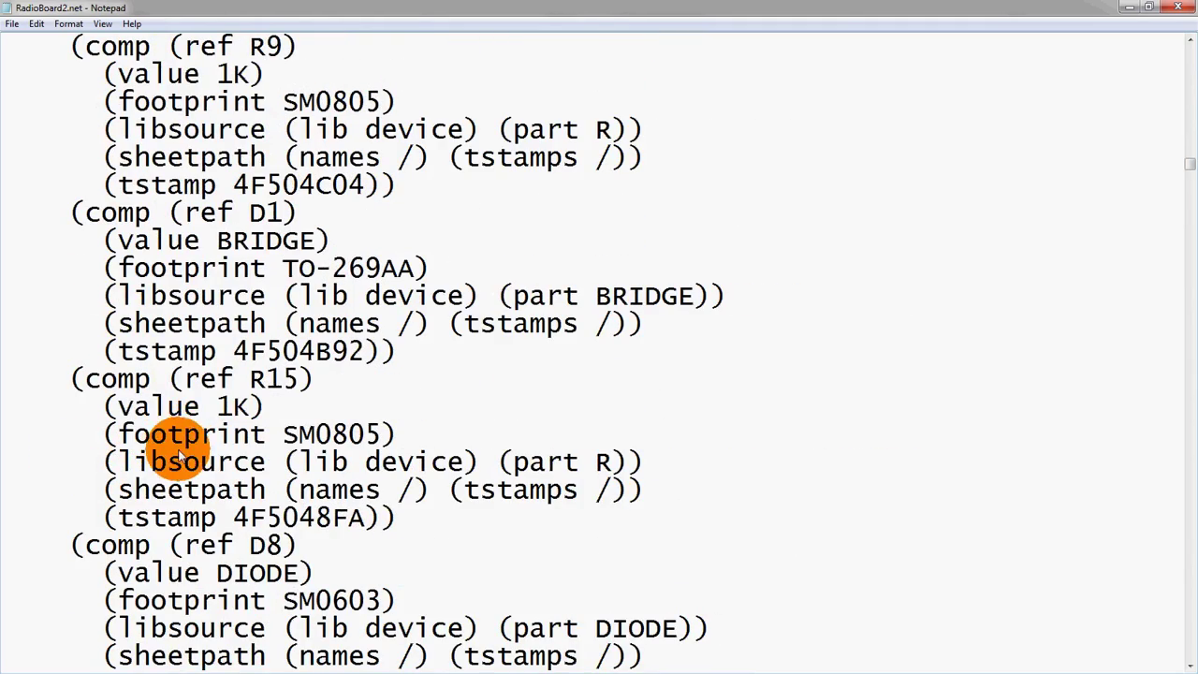
scroll(254, 454, down, 8)
scroll(254, 435, down, 20)
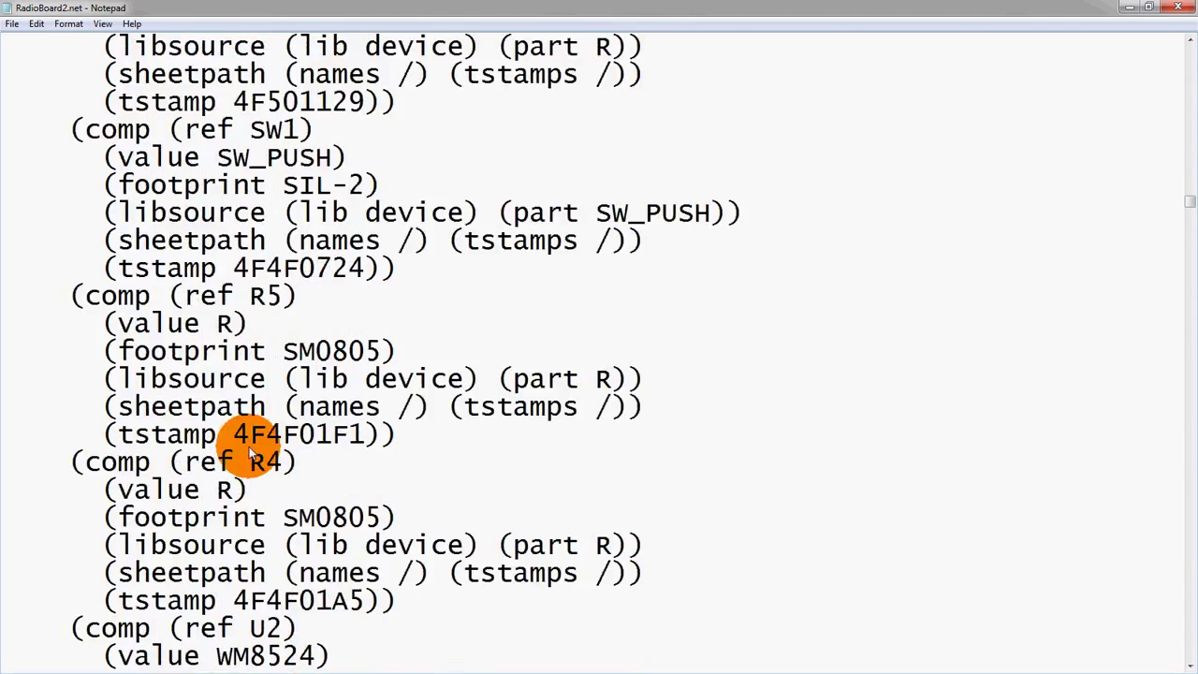
scroll(180, 488, down, 20)
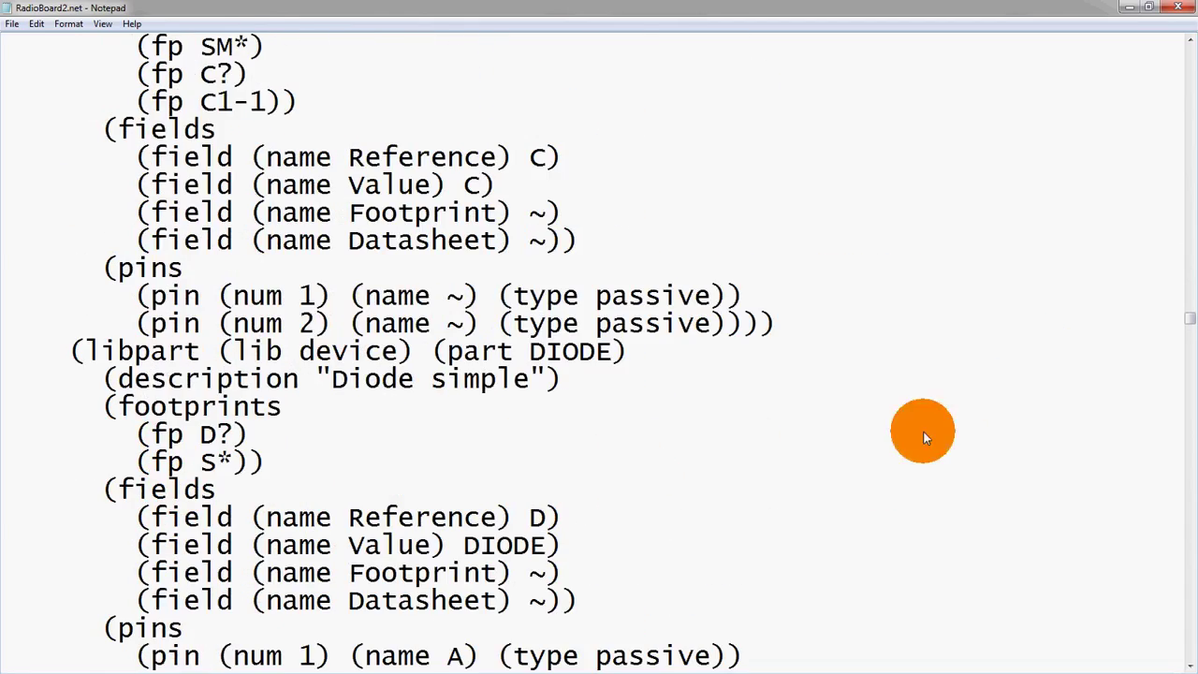
scroll(370, 445, down, 4)
scroll(239, 439, down, 10)
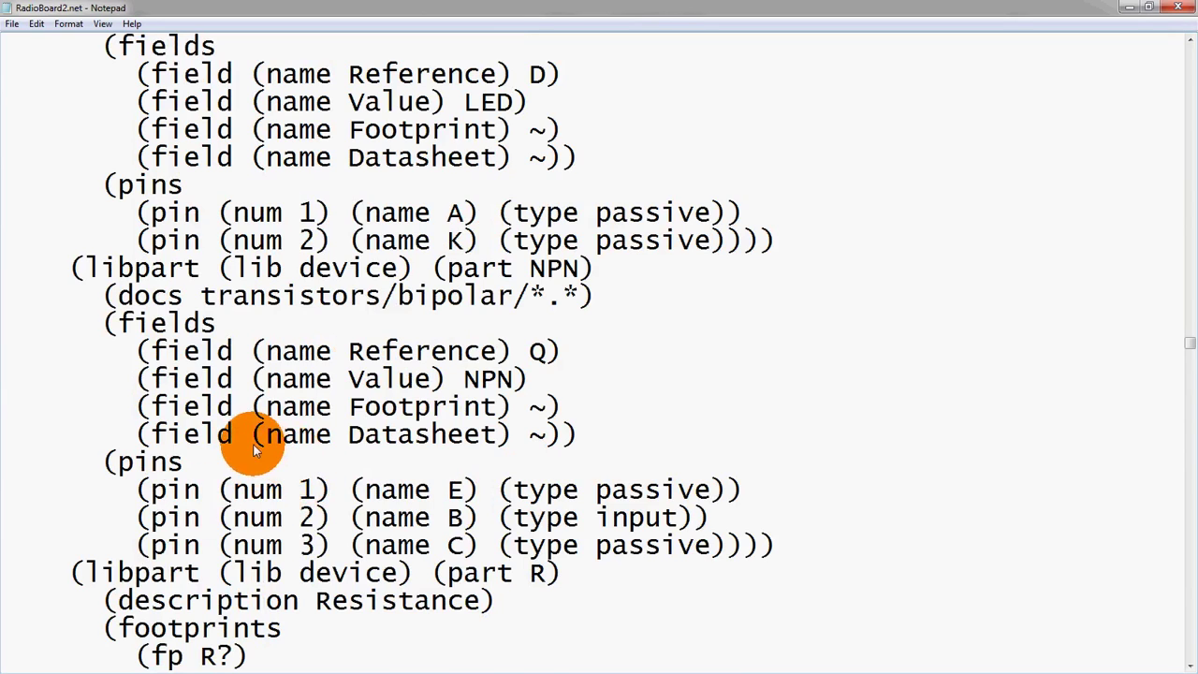
scroll(281, 459, down, 5)
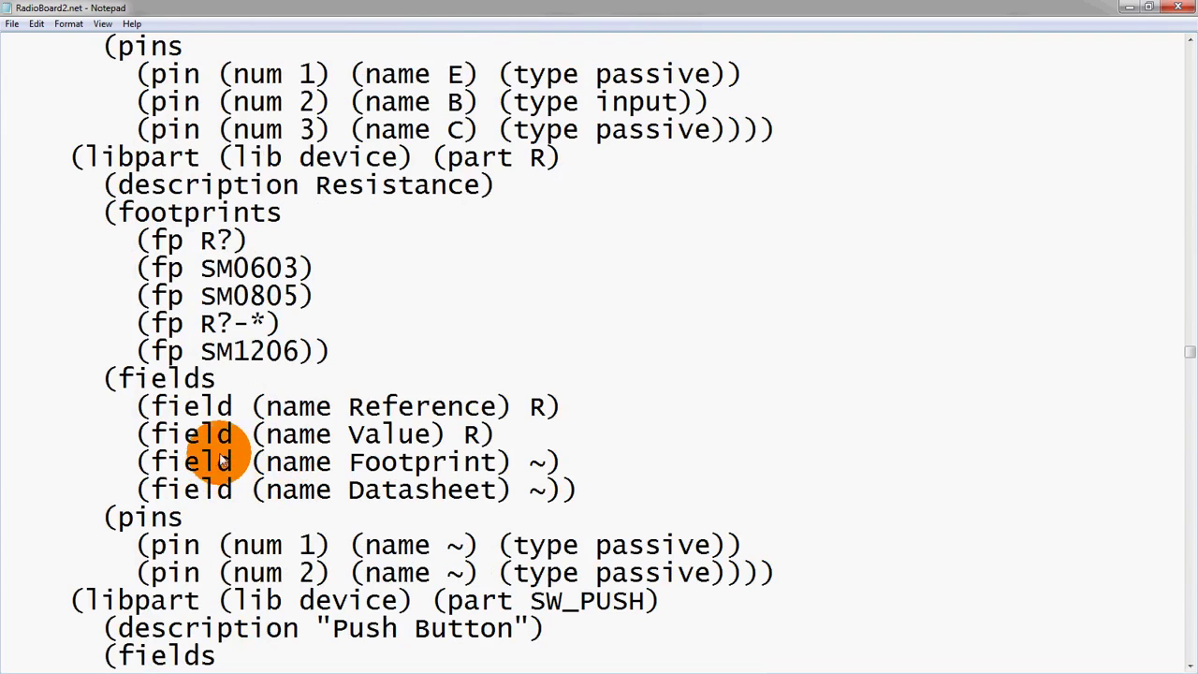
Scroll through the libpart pin lists and close Notepad
scroll(302, 363, down, 10)
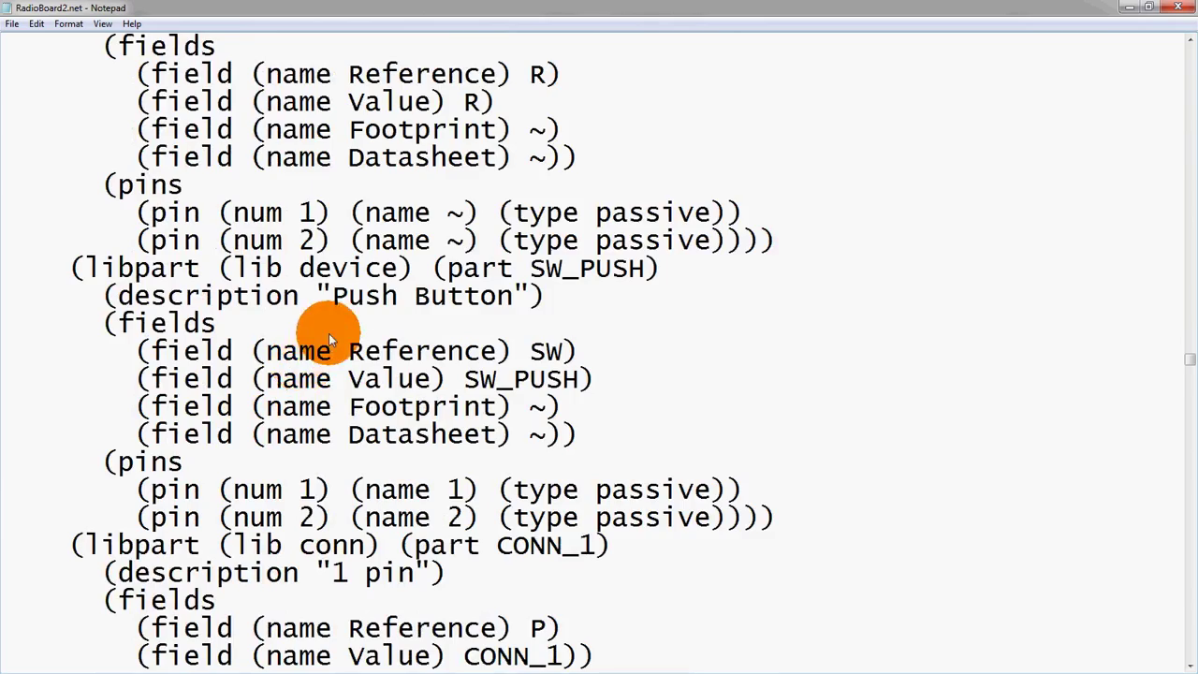
scroll(346, 323, down, 2)
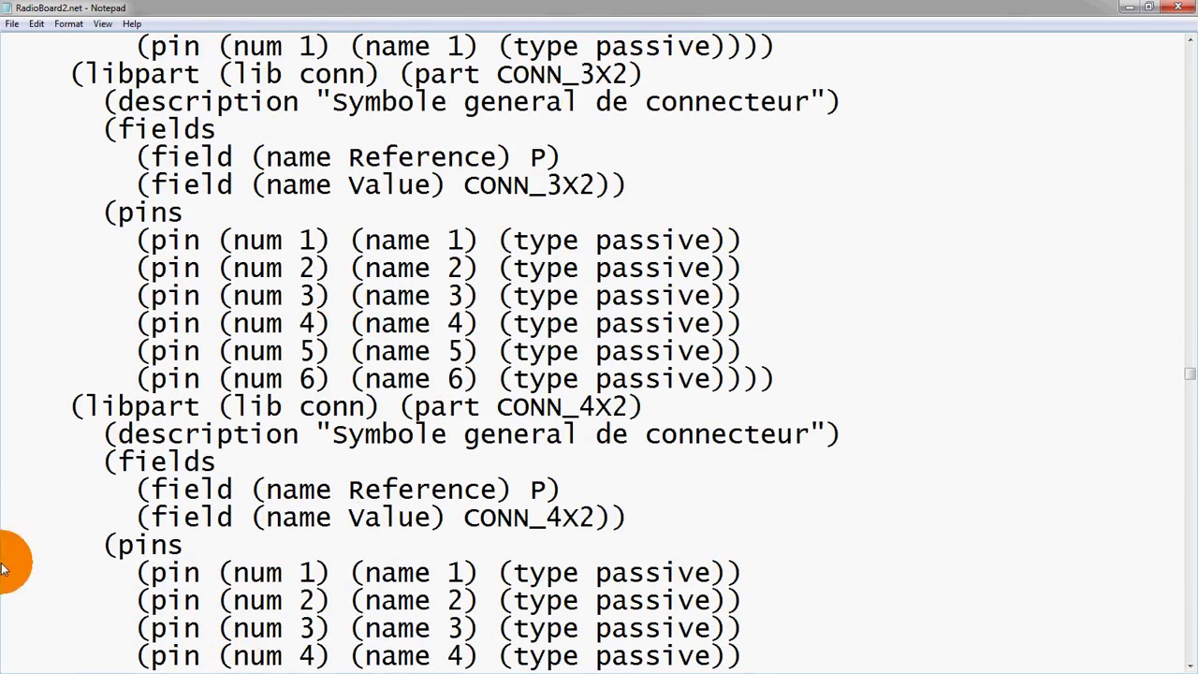
scroll(208, 569, down, 1)
scroll(208, 568, down, 10)
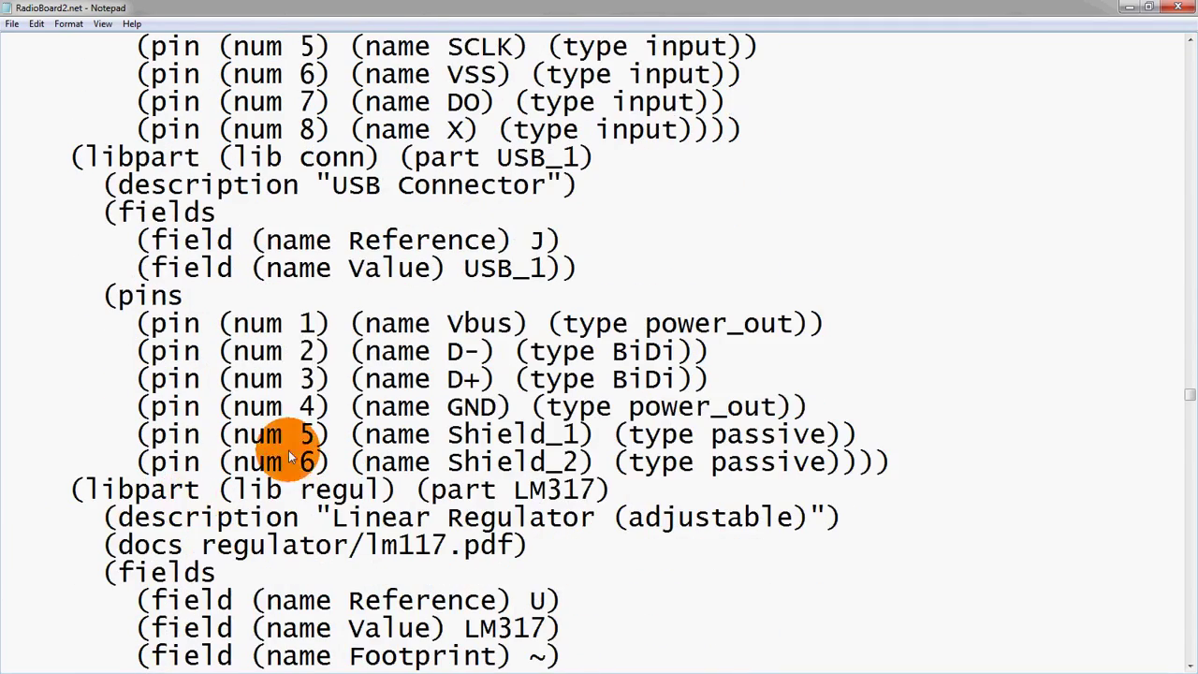
scroll(178, 426, down, 3)
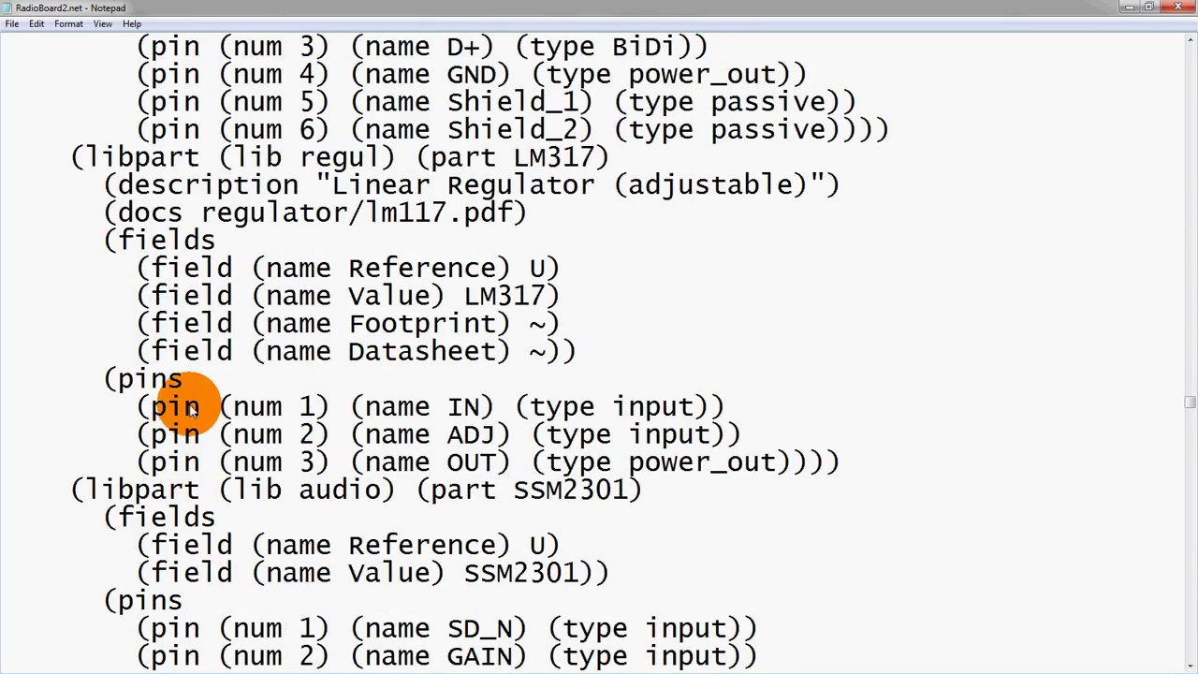
scroll(178, 403, down, 6)
scroll(201, 412, down, 5)
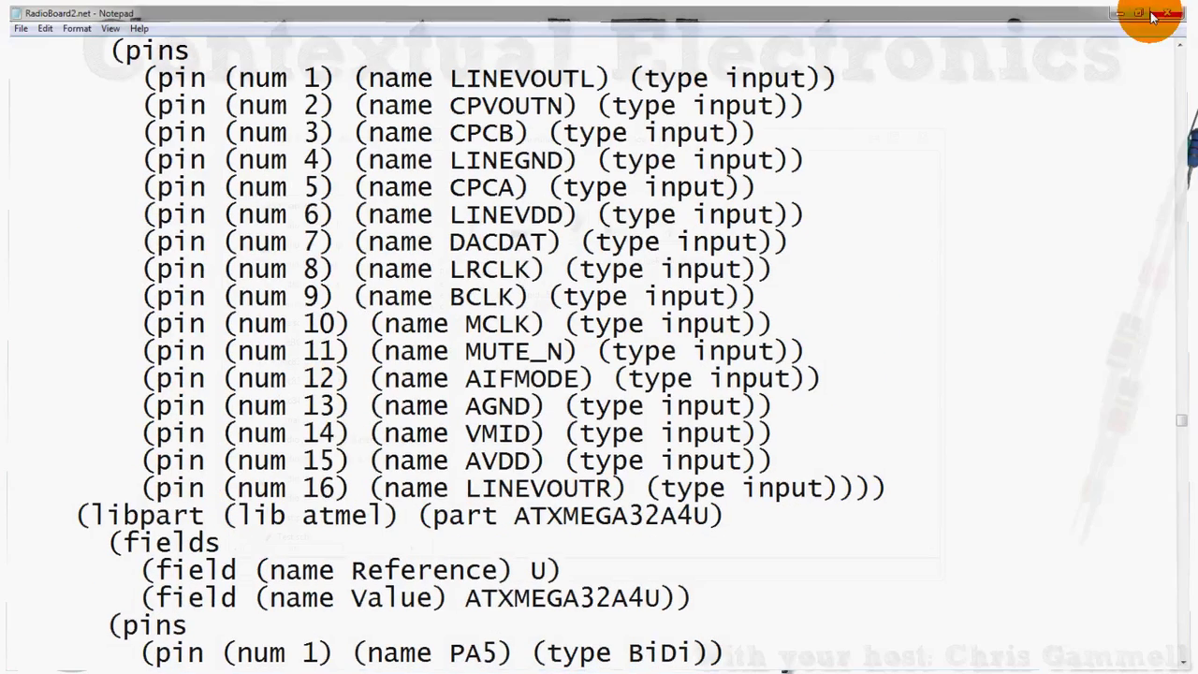
click(1157, 14)
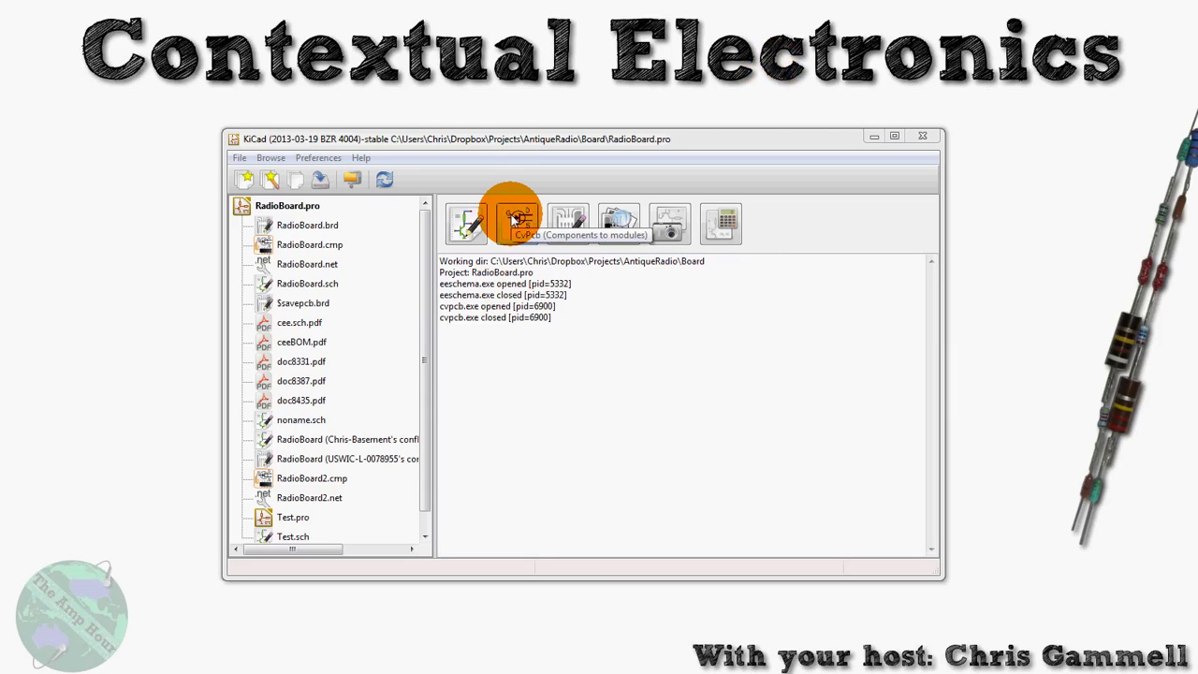
Launch CvPcb and close the Load Error so RadioBoard.net's 74 components load
click(514, 219)
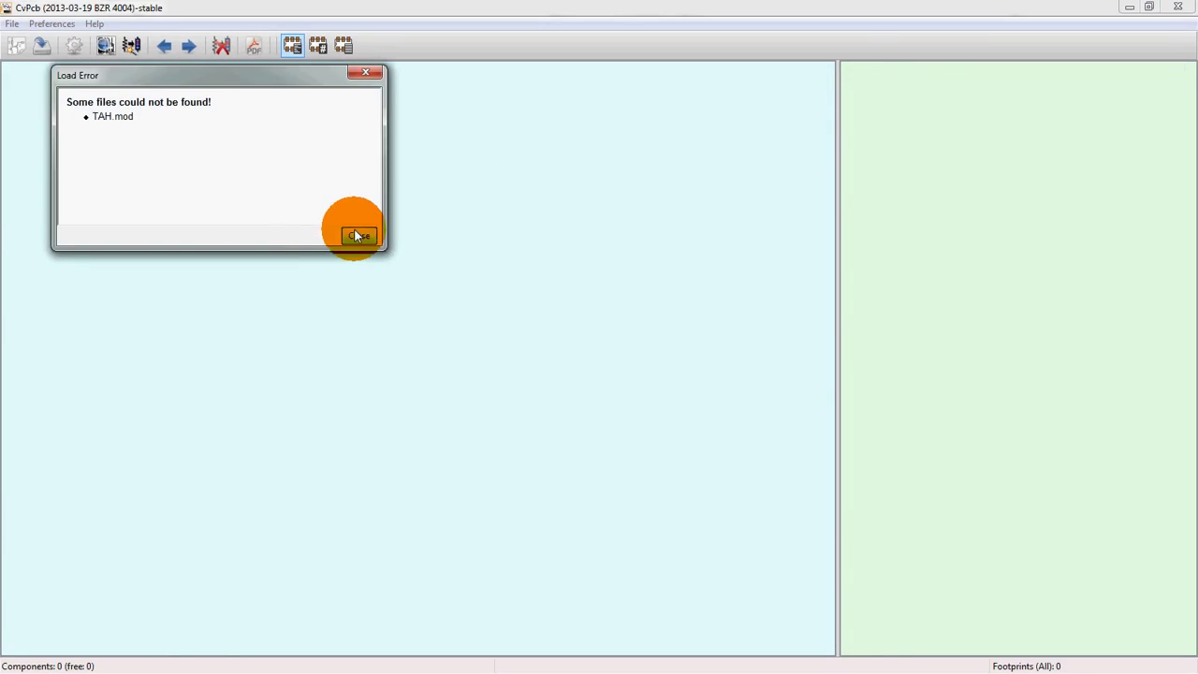
click(359, 235)
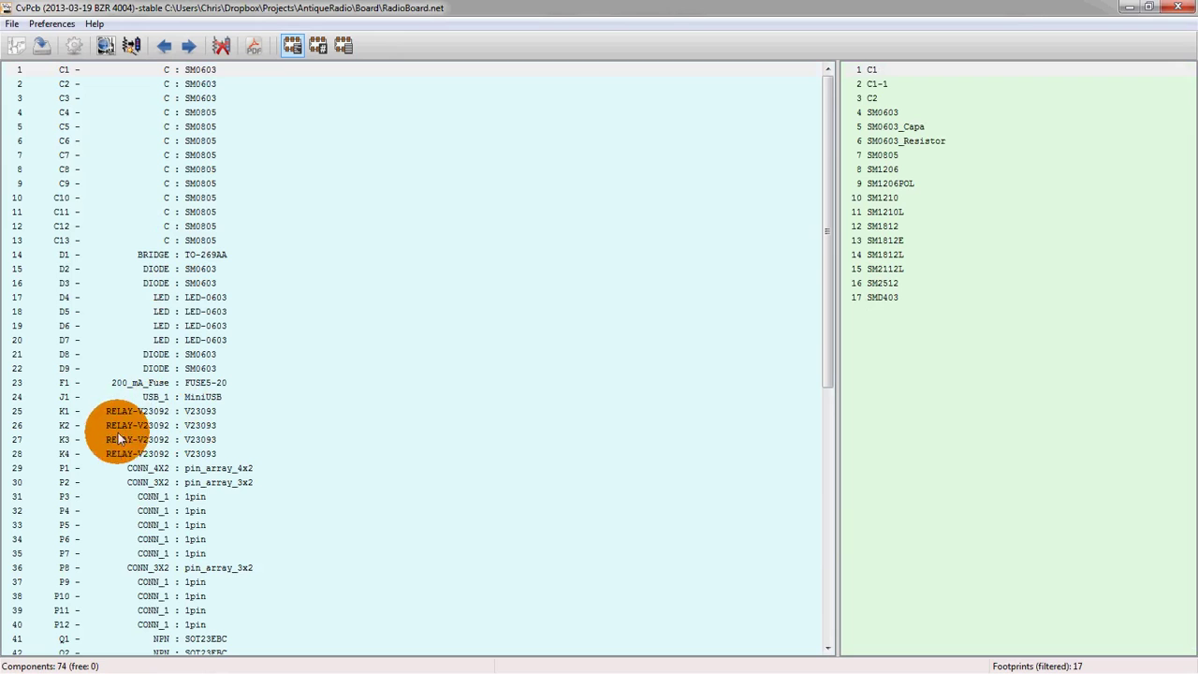
Select connector P3 (CONN_1, assigned 1pin) in the component list and scroll further down the list
click(157, 497)
scroll(178, 492, down, 7)
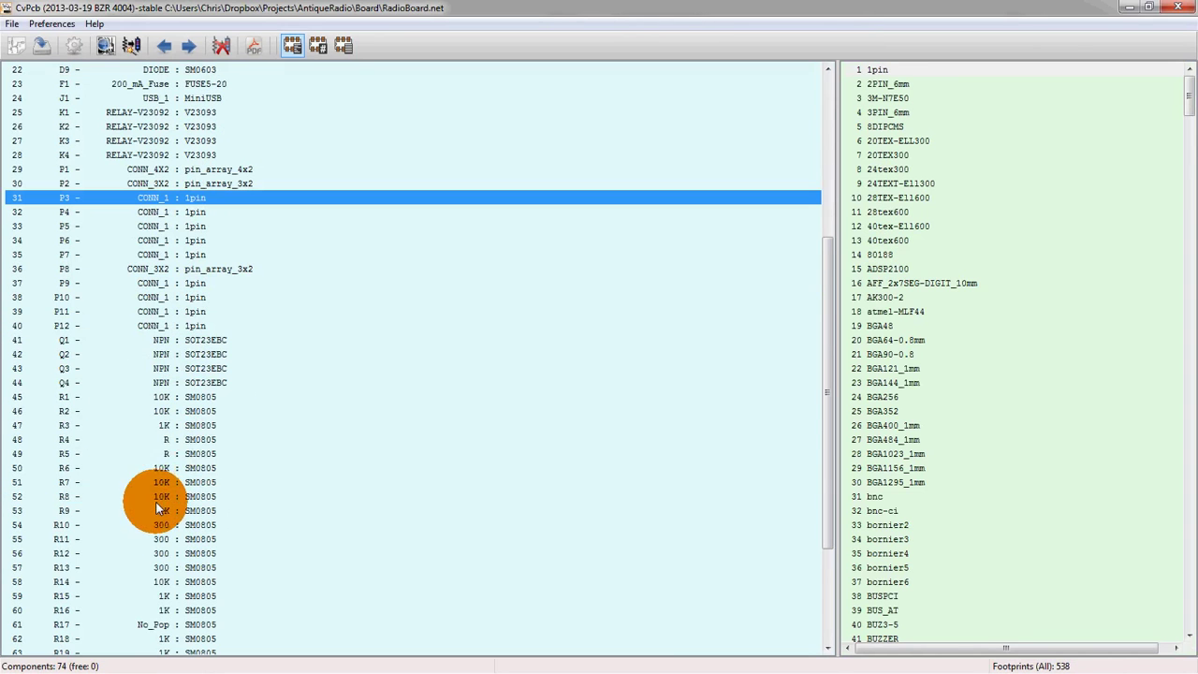